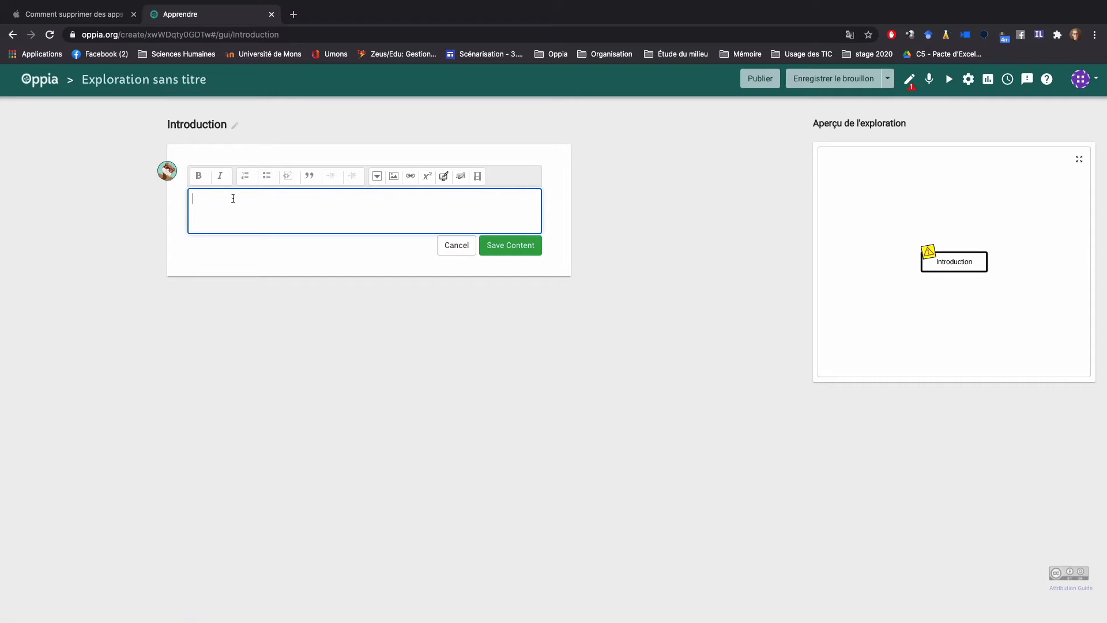
# Start inserting a tabs component in the Introduction content with an added third tab, and title the first tab "Onglet n°1"
pyautogui.click(460, 178)
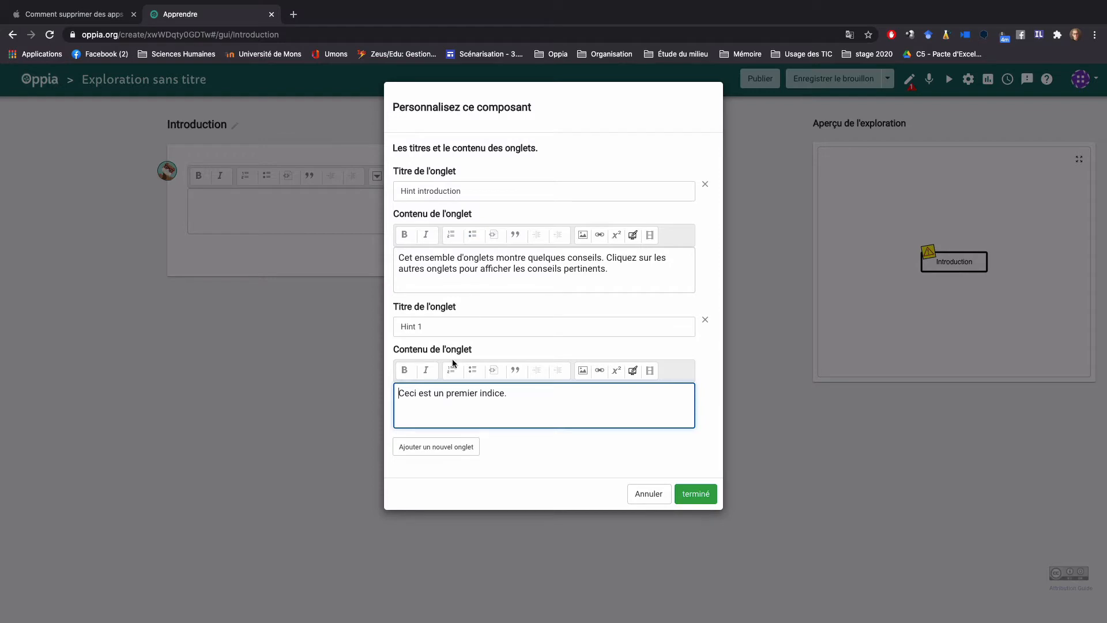
pyautogui.click(449, 452)
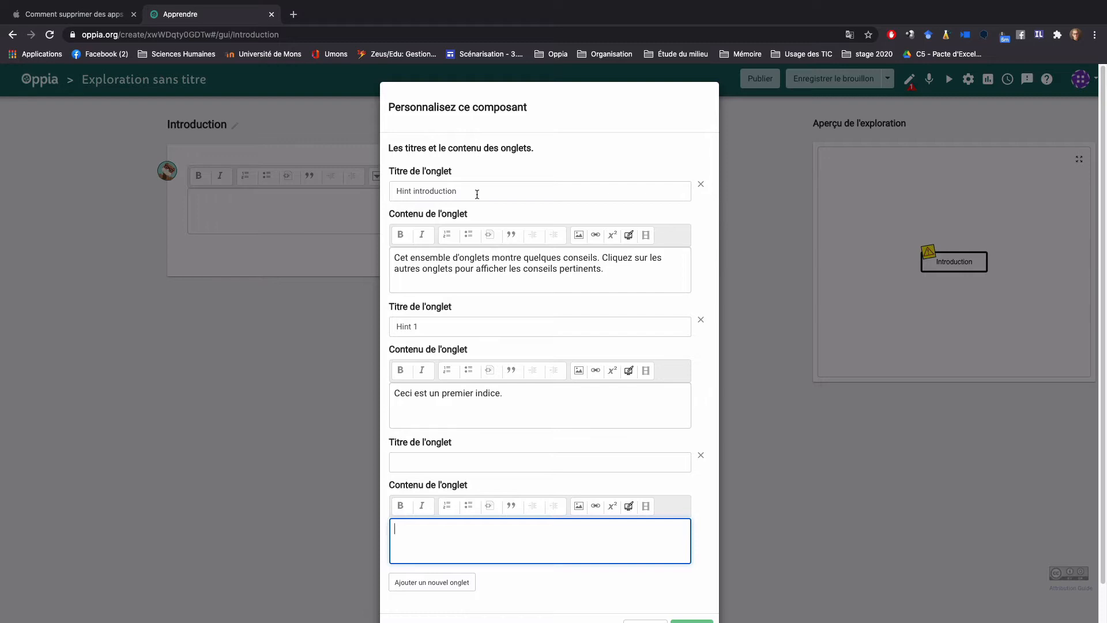
pyautogui.moveTo(477, 195); pyautogui.dragTo(392, 184)
pyautogui.press('BackSpace')
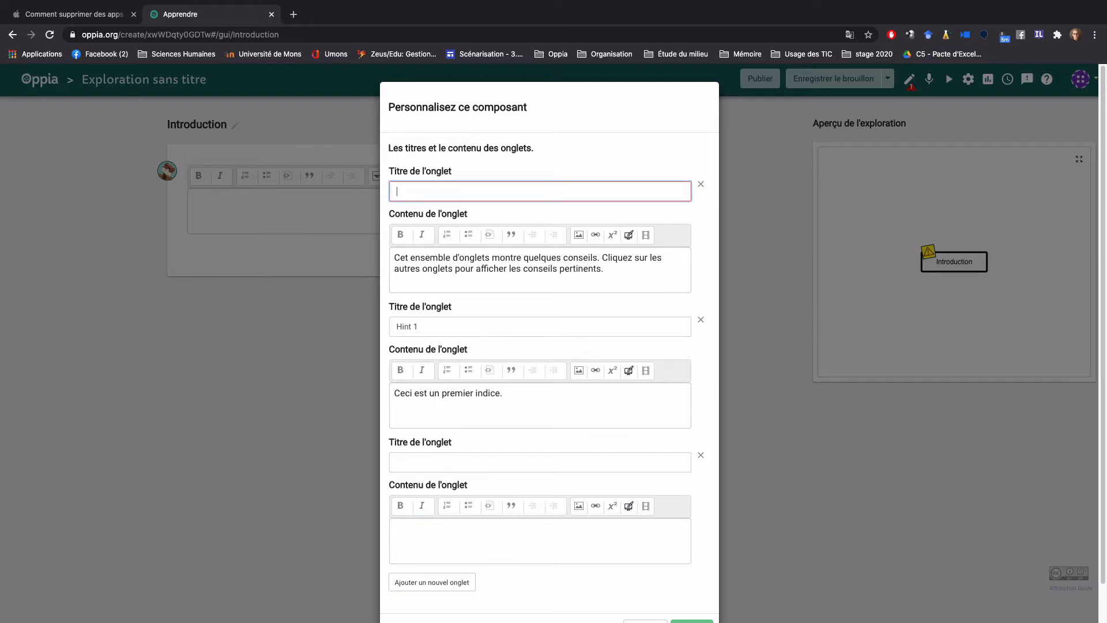
pyautogui.write('Onglet n°1')
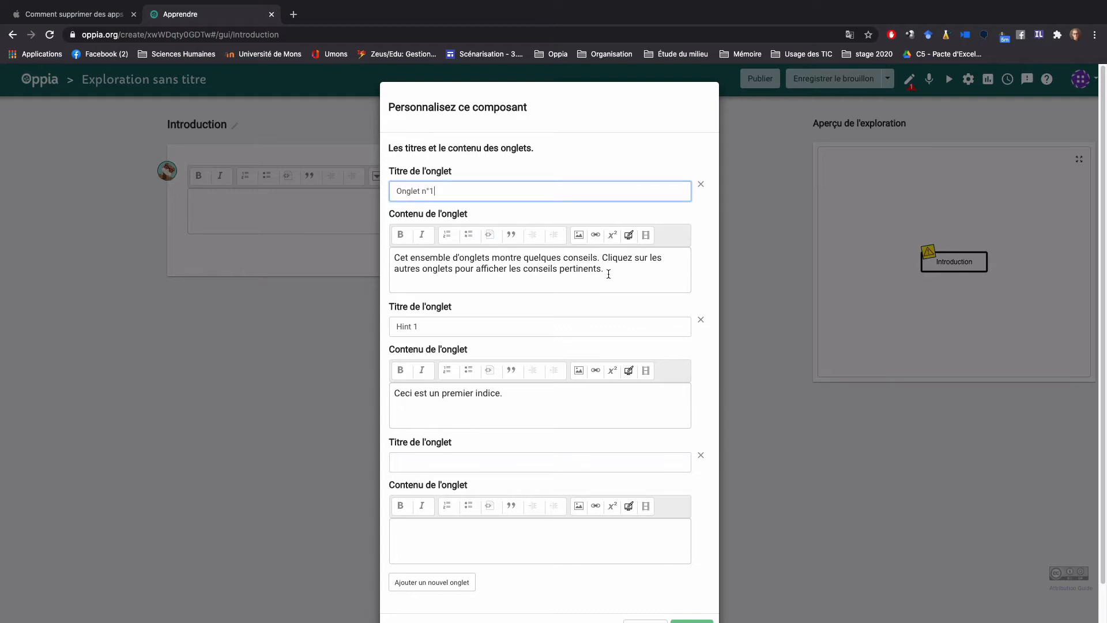
# Replace the first tab's content with "Contenu onglet n°1" and copy that text
pyautogui.moveTo(604, 269); pyautogui.dragTo(382, 256)
pyautogui.press('BackSpace')
pyautogui.write('Cont')
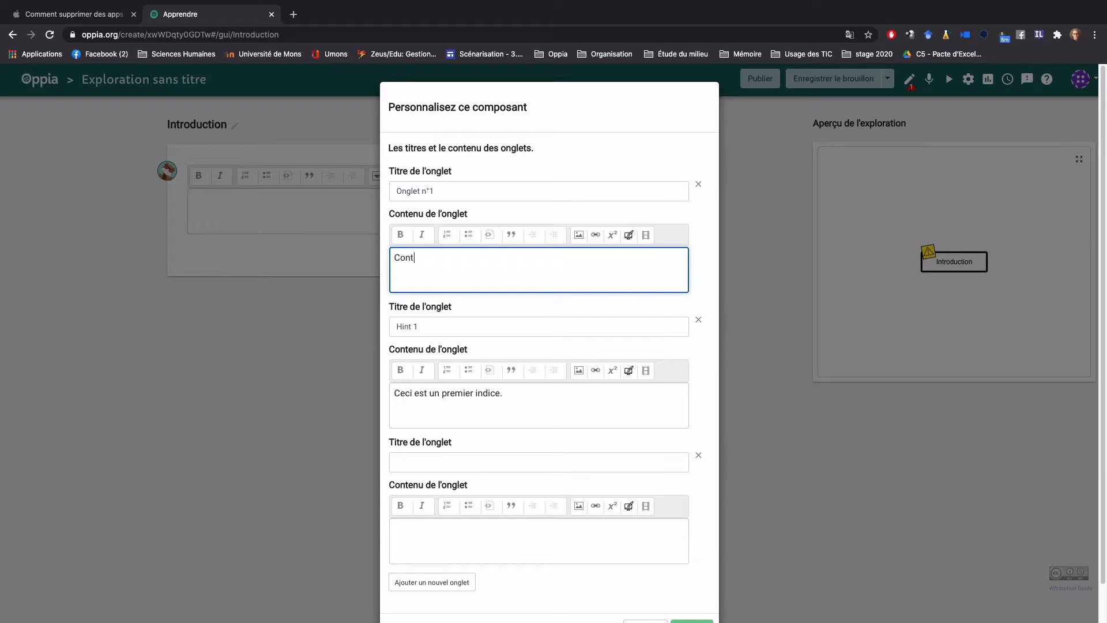
pyautogui.write('enu onglet n°1')
pyautogui.moveTo(499, 258); pyautogui.dragTo(396, 256)
pyautogui.press('super+c')
# Set the second tab's title to "Onglet n°2" and its content to "Contenu onglet n°2", reusing the copied text
pyautogui.moveTo(425, 329); pyautogui.dragTo(393, 326)
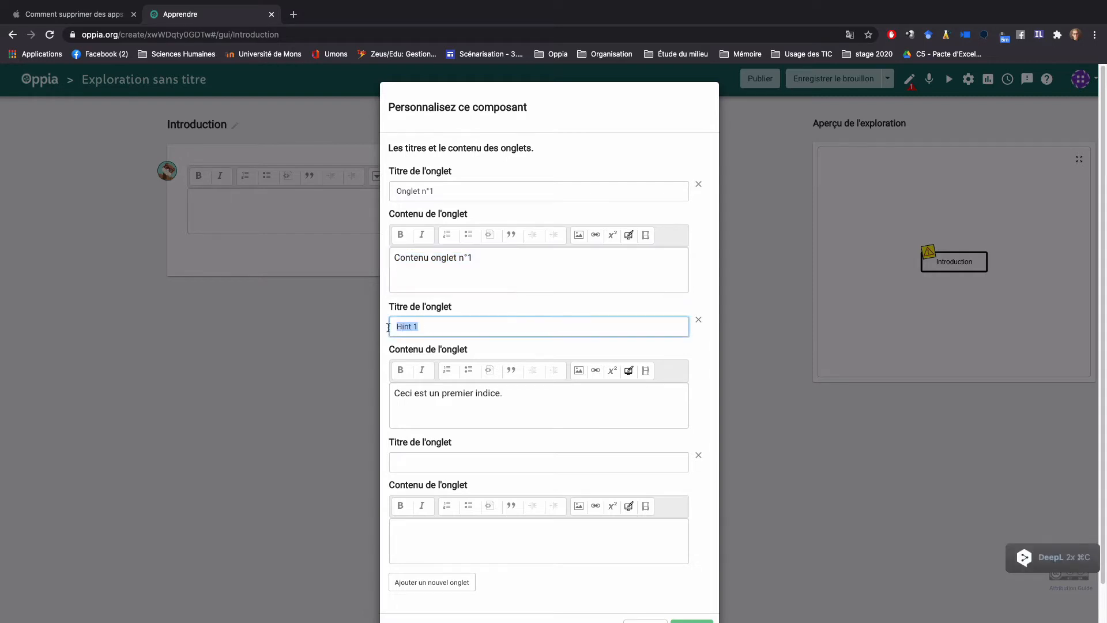
pyautogui.write('Onlet n°2')
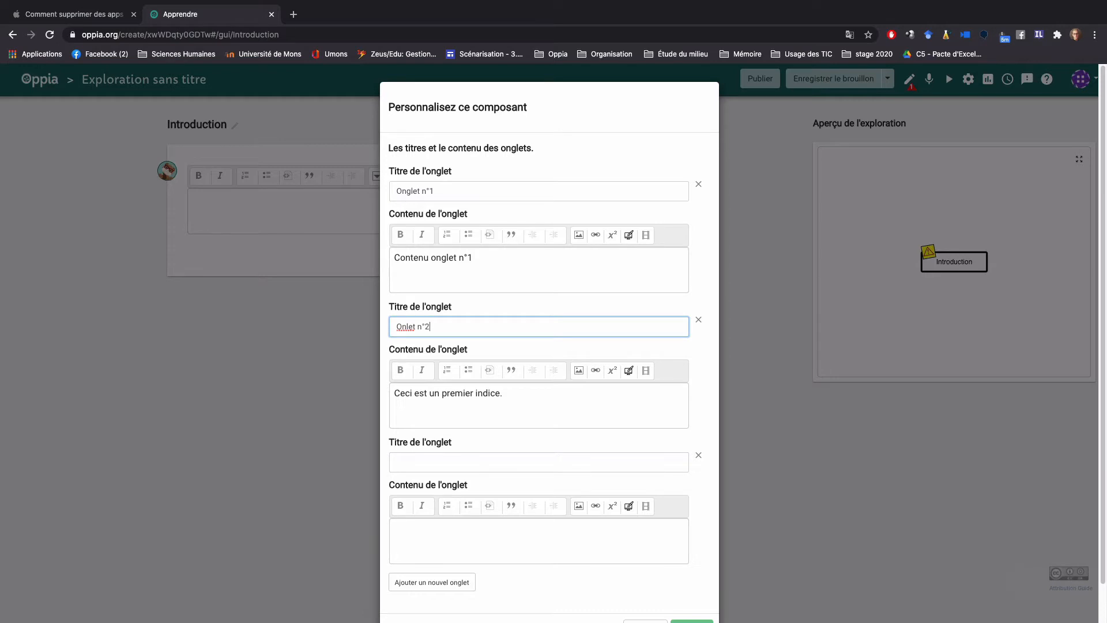
pyautogui.click(408, 326)
pyautogui.write('g')
pyautogui.moveTo(516, 393); pyautogui.dragTo(394, 393)
pyautogui.press('BackSpace')
pyautogui.press('super+v')
pyautogui.press('BackSpace')
pyautogui.write('2')
# Fill in the third tab with the title "Onglet n°3" and the content "Contenu onglet n°3", reusing the copied text
pyautogui.click(478, 462)
pyautogui.write('On')
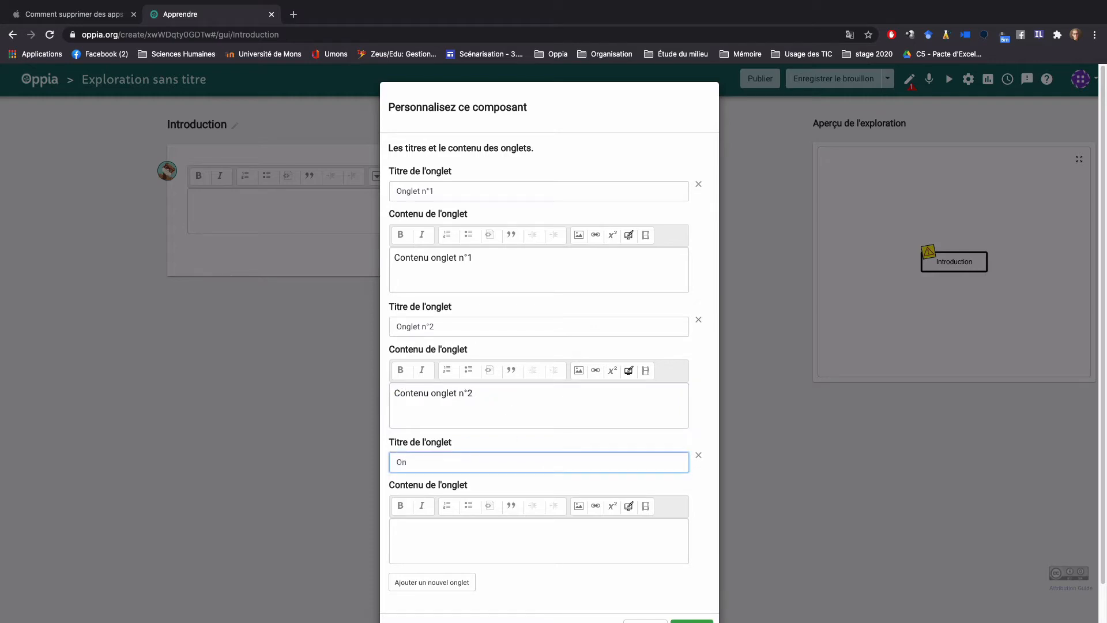
pyautogui.write('llet n°3')
pyautogui.click(453, 524)
pyautogui.hotkey('ctrl', 'v')
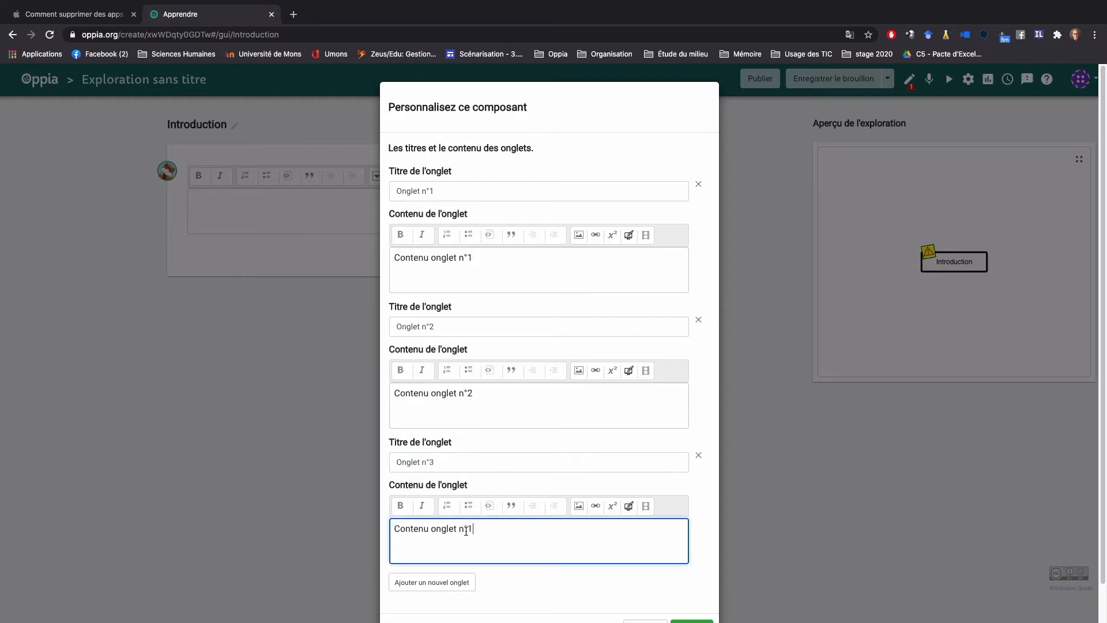
pyautogui.press('BackSpace')
pyautogui.write('3')
# Confirm the three-tab component and save the Introduction card's content
pyautogui.scroll(-2, 508, 455)
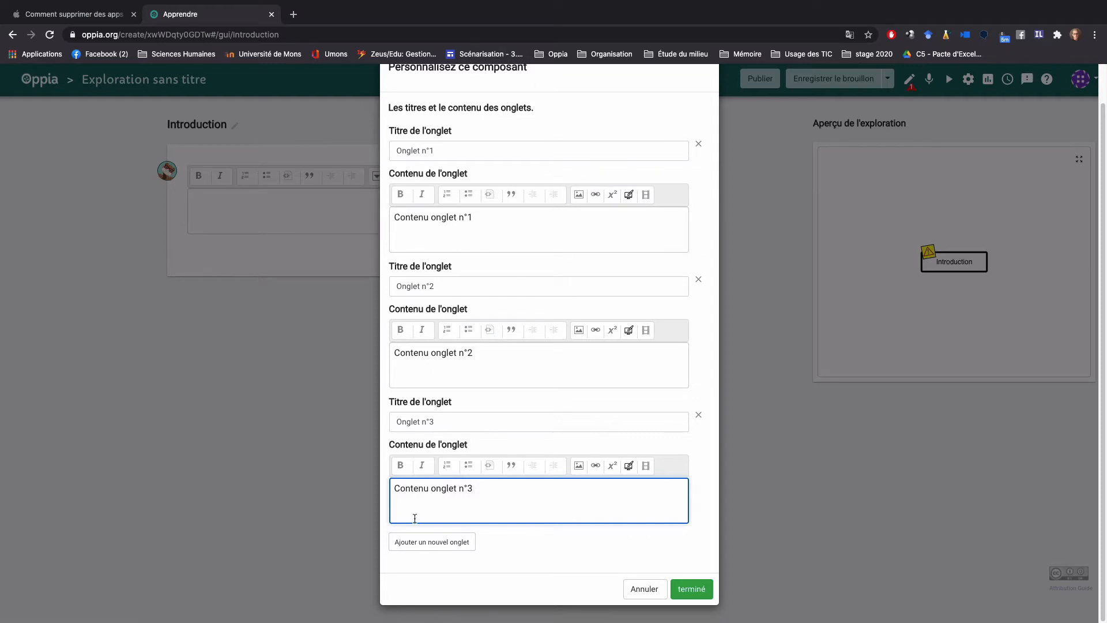
pyautogui.click(685, 591)
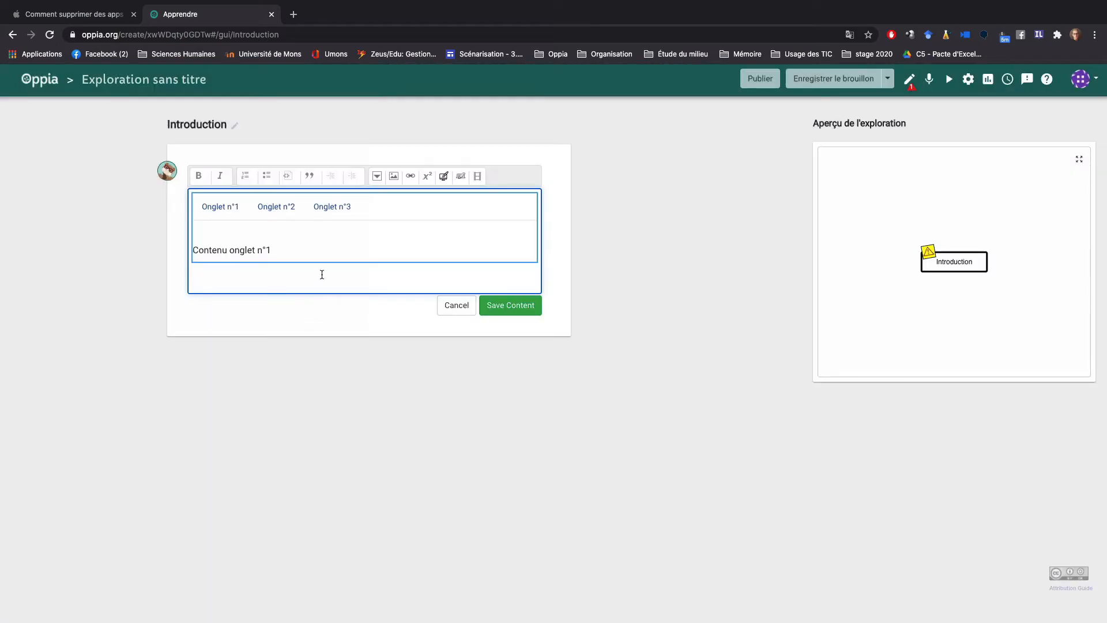
pyautogui.click(495, 307)
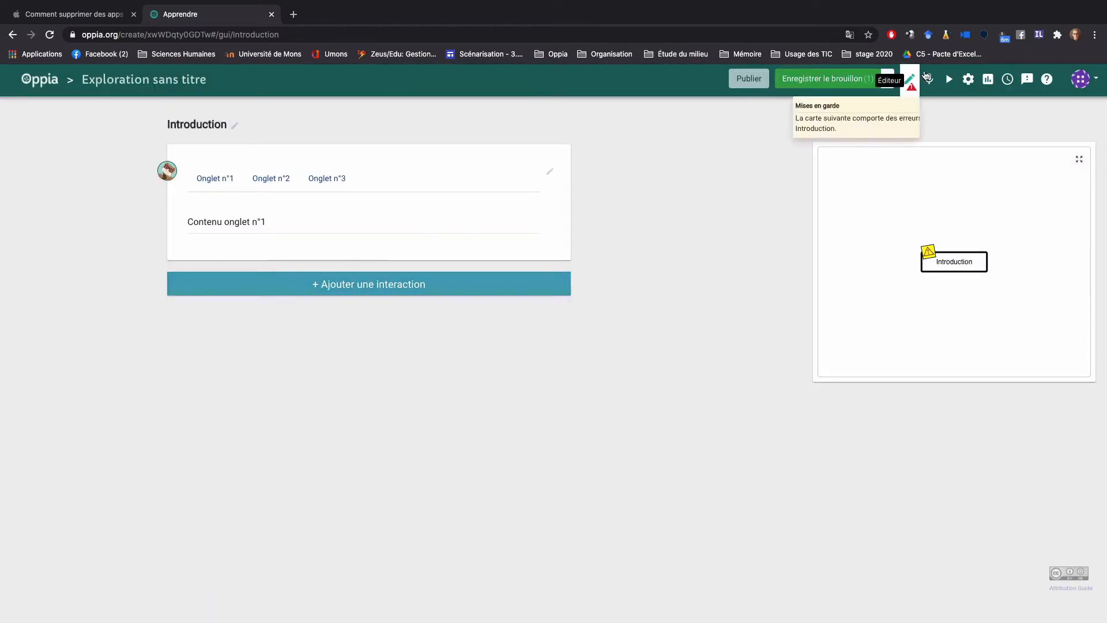
# Preview the exploration, switch between its tabs to check their contents, and return to the editor
pyautogui.click(952, 81)
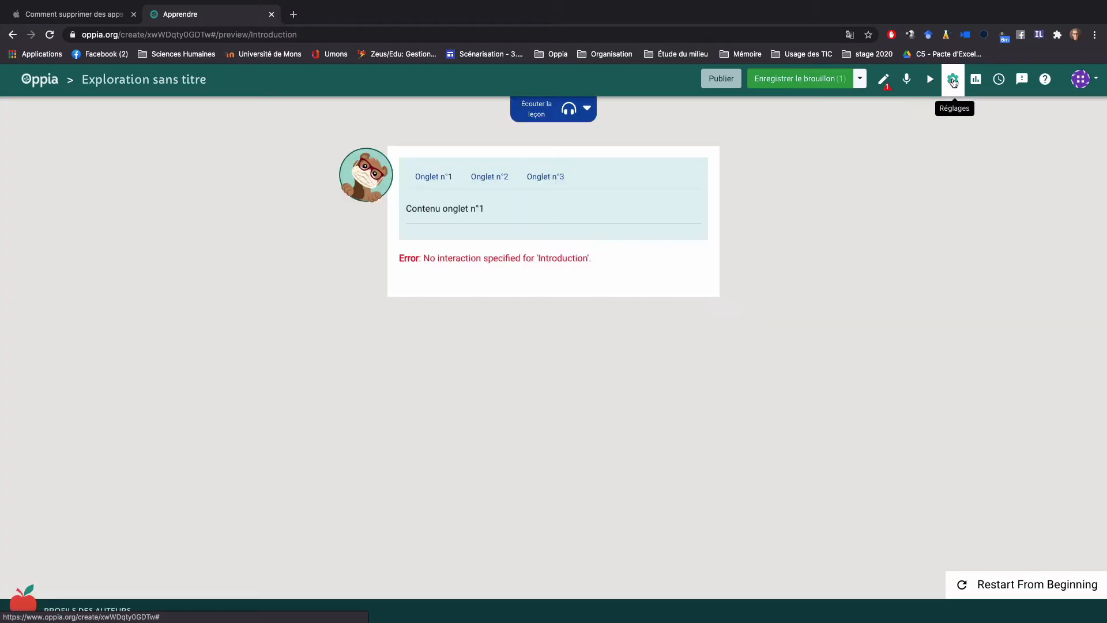
pyautogui.click(496, 178)
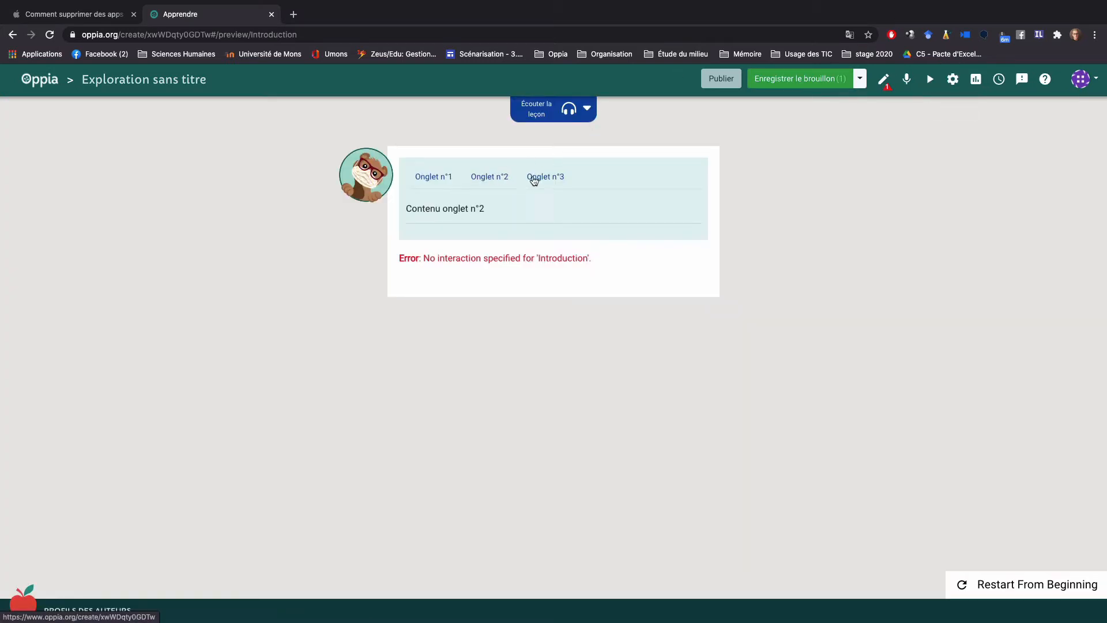
pyautogui.click(423, 178)
pyautogui.click(883, 79)
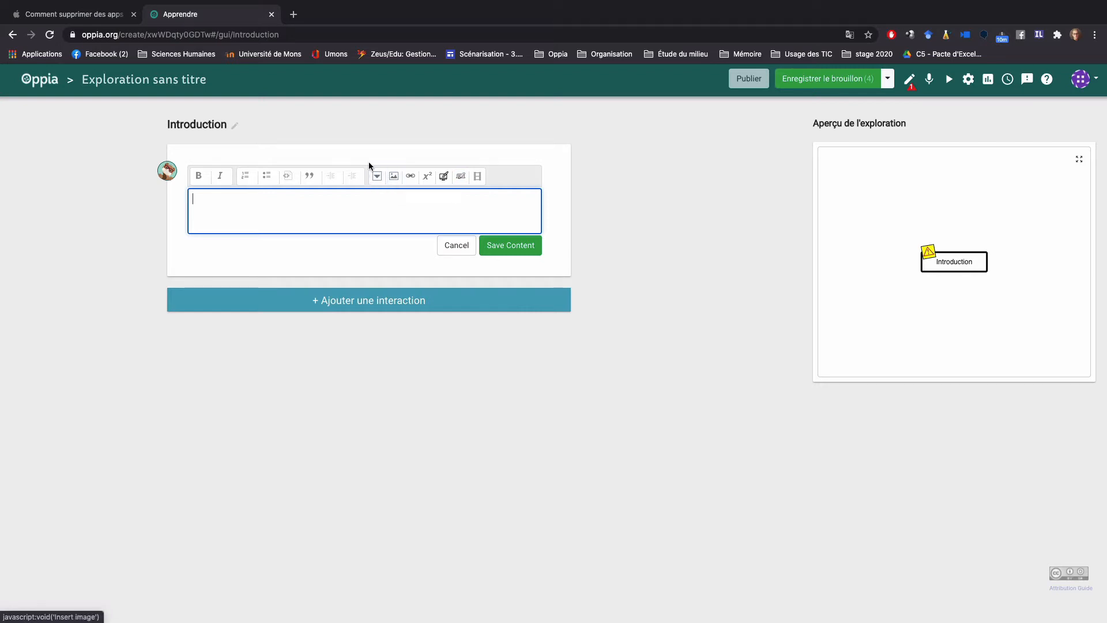
# Insert a collapsible block with the header "Bloc n°1" and the content "Contenu du bloc n°1", and save the card's content
pyautogui.click(375, 179)
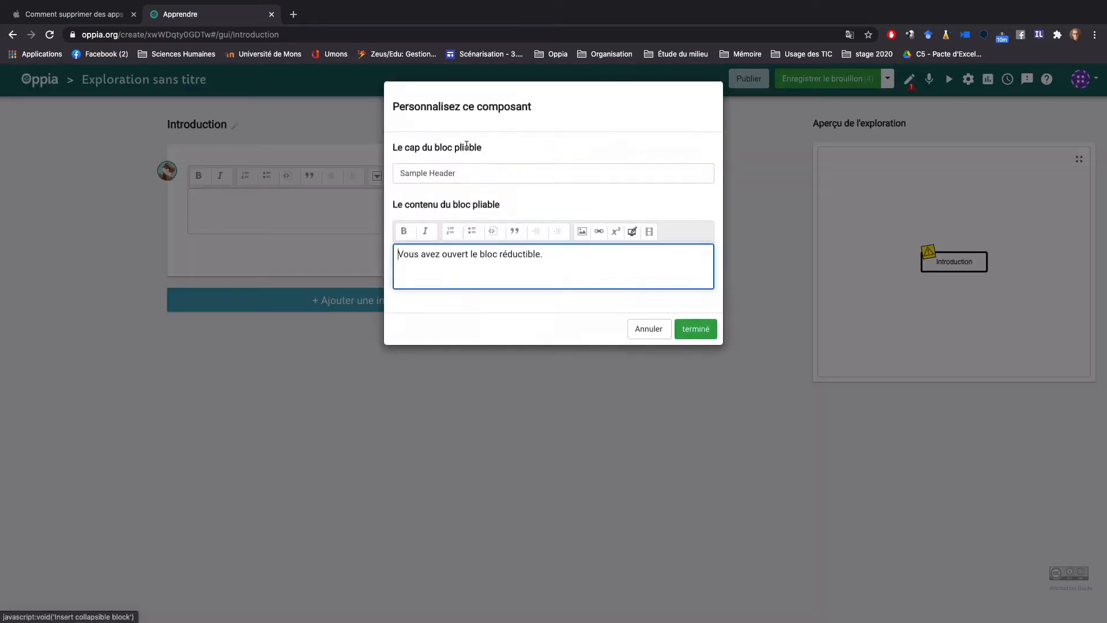
pyautogui.moveTo(453, 172); pyautogui.dragTo(396, 172)
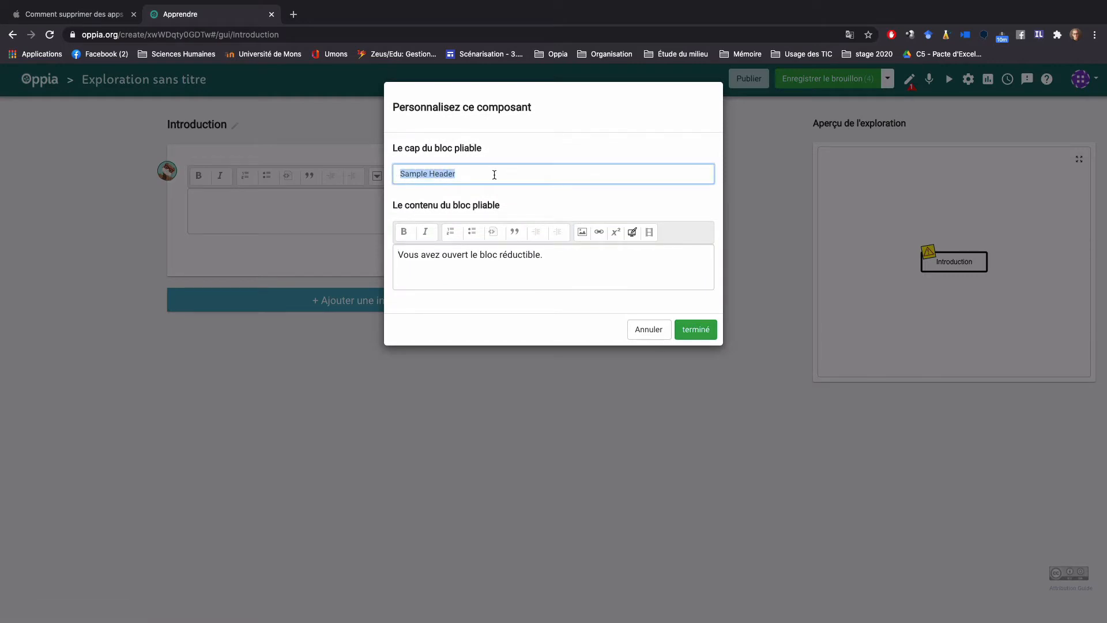
pyautogui.press('BackSpace')
pyautogui.write('Bloc n°1')
pyautogui.moveTo(544, 254); pyautogui.dragTo(347, 241)
pyautogui.press('BackSpace')
pyautogui.write('Contenu du bloc n°1')
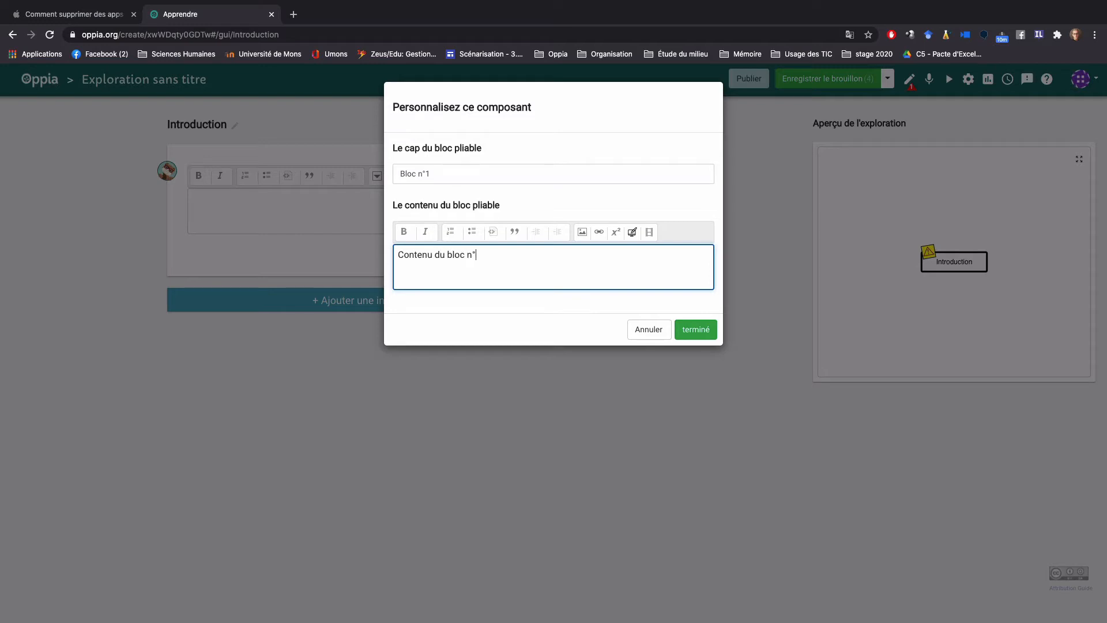
pyautogui.click(696, 329)
pyautogui.click(510, 268)
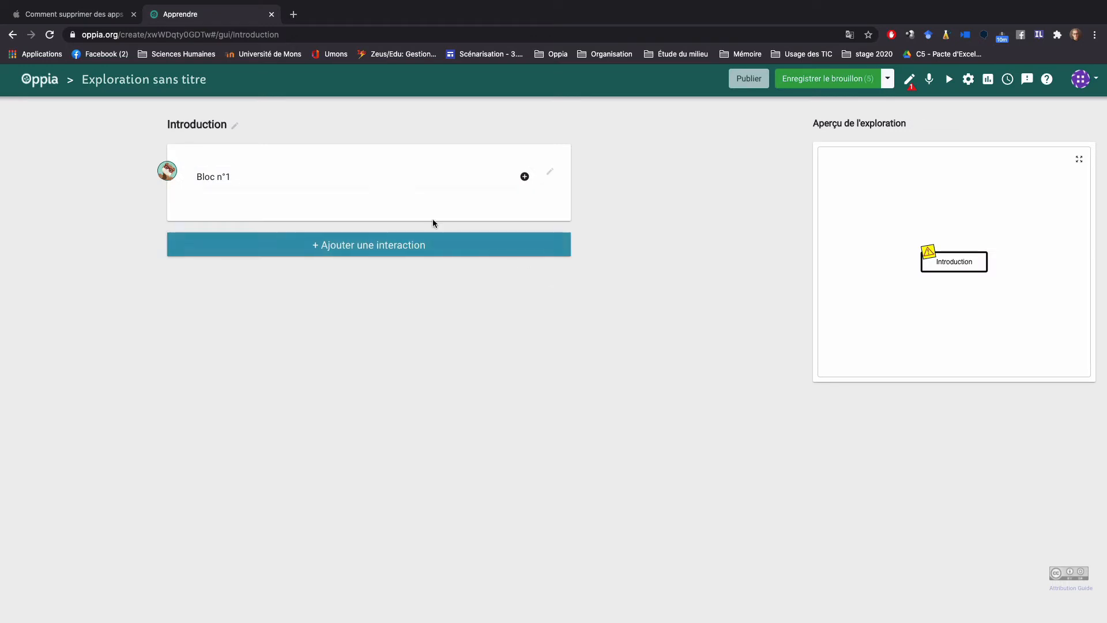
# Add a second collapsible block below Bloc n°1, with header "Bloc n°2" and content "Contenu du bloc n°2", and save the content
pyautogui.click(366, 189)
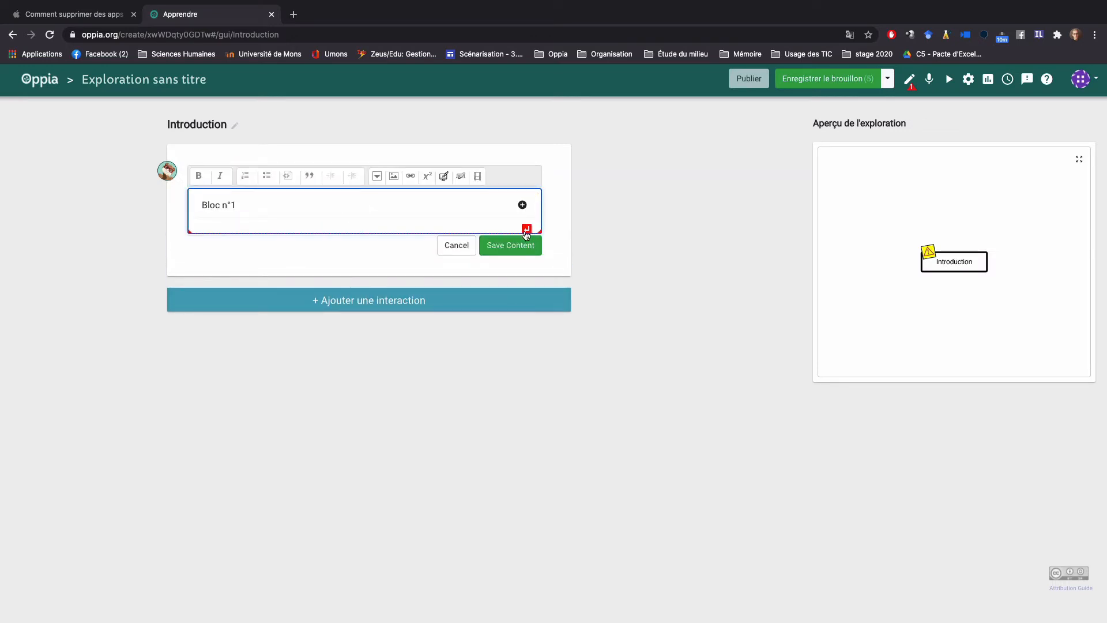
pyautogui.click(526, 228)
pyautogui.click(377, 176)
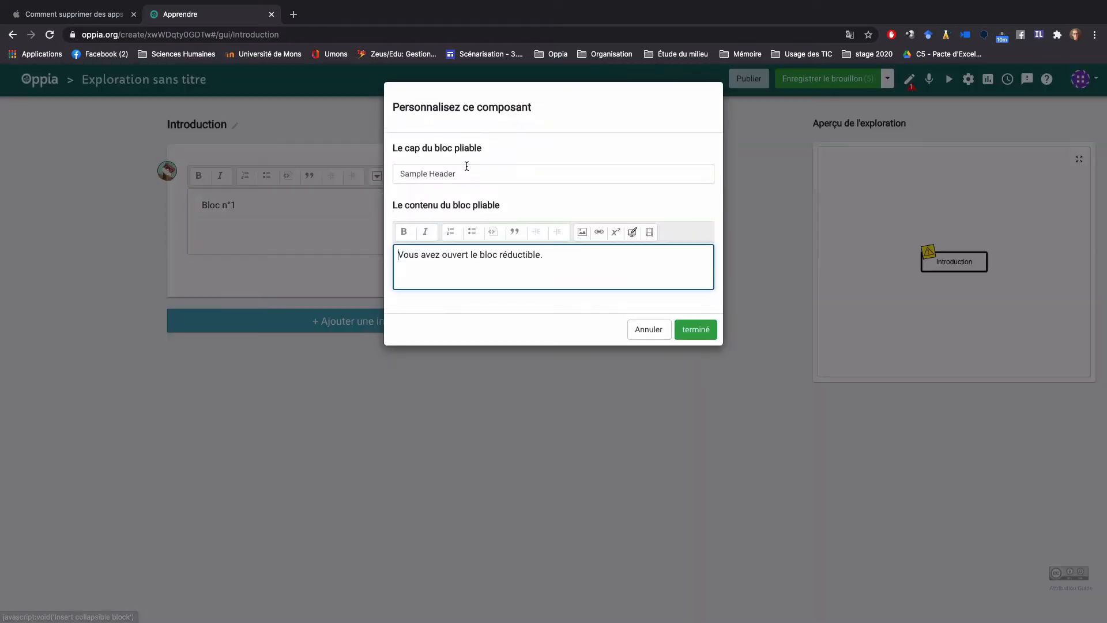
pyautogui.write('Bloc n°2')
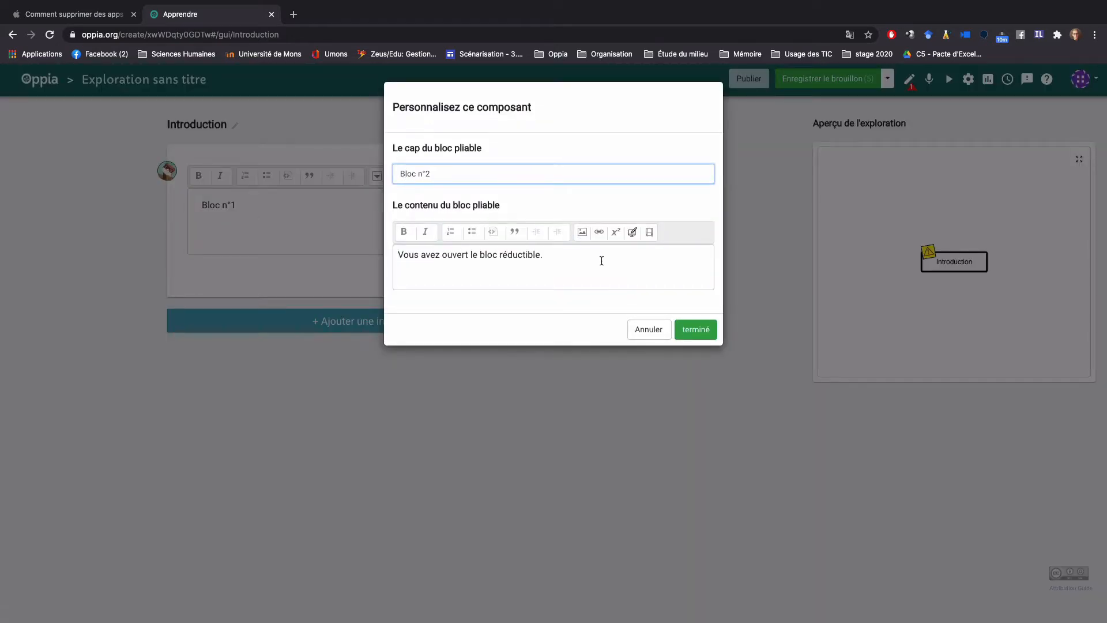
pyautogui.moveTo(601, 260); pyautogui.dragTo(371, 256)
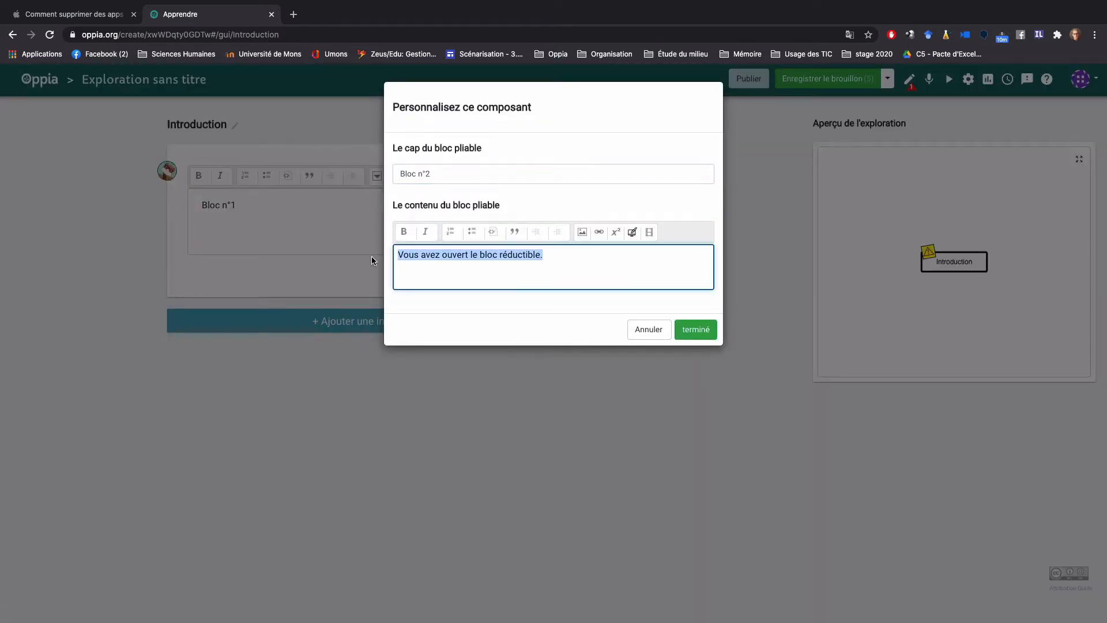
pyautogui.write('Contenu du ')
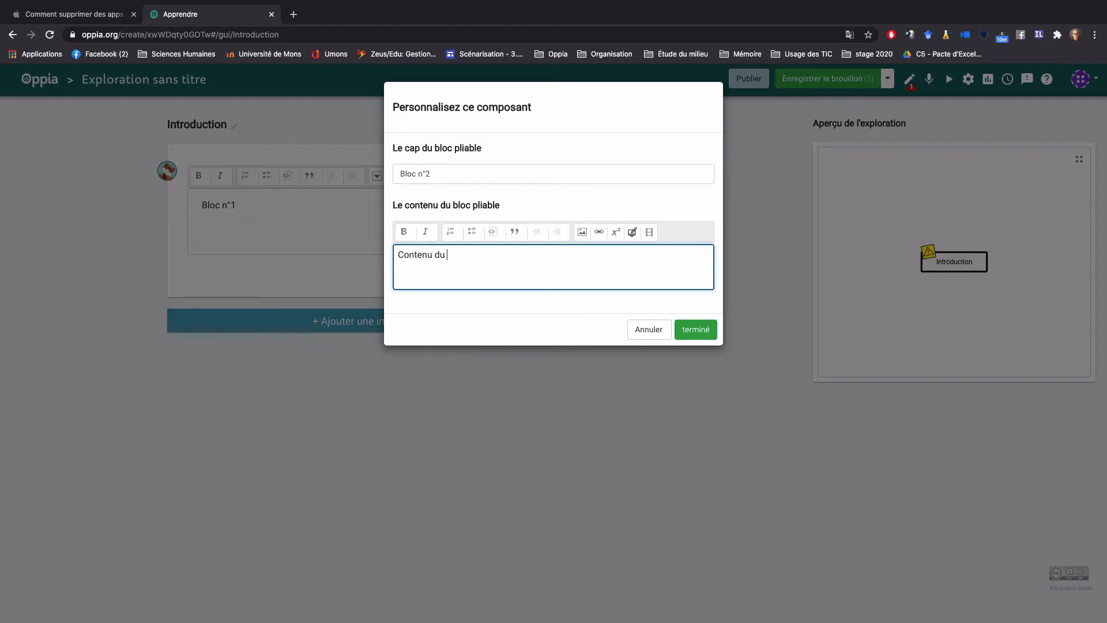
pyautogui.write('blox n°2')
pyautogui.click(695, 329)
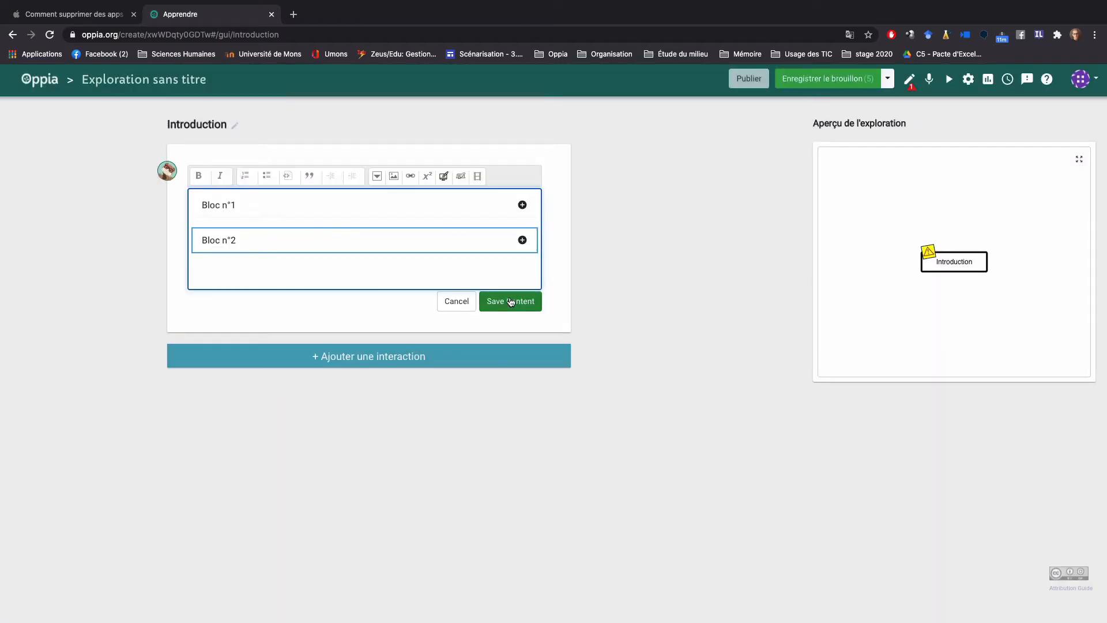
pyautogui.click(507, 301)
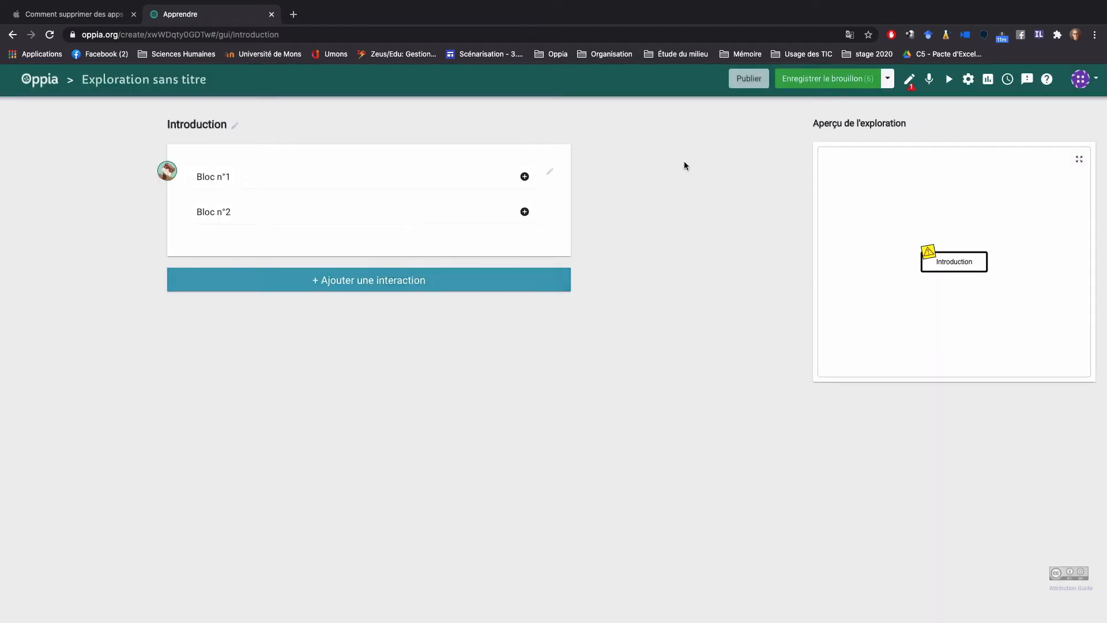
# Preview the exploration and expand and collapse both blocks to check their contents
pyautogui.click(948, 79)
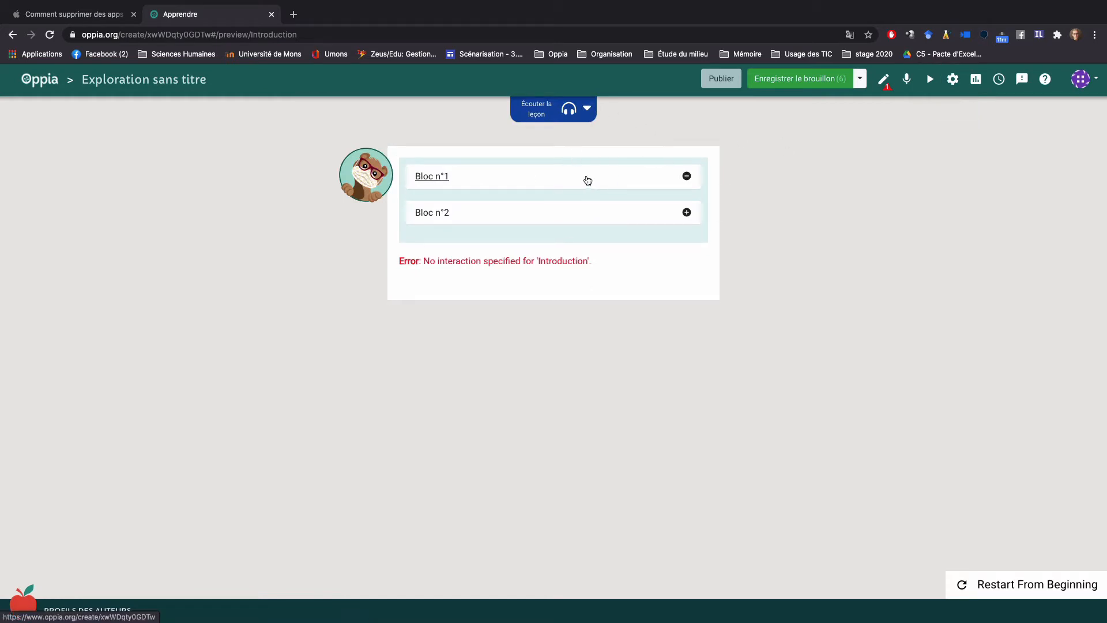
pyautogui.click(571, 182)
pyautogui.click(563, 197)
pyautogui.click(553, 211)
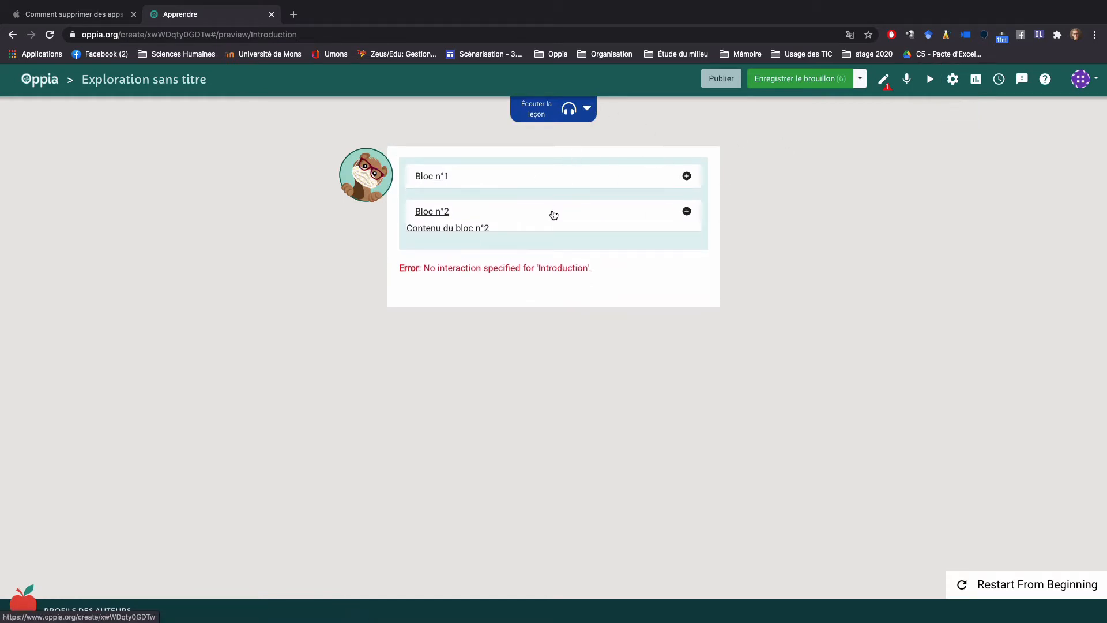
pyautogui.click(554, 211)
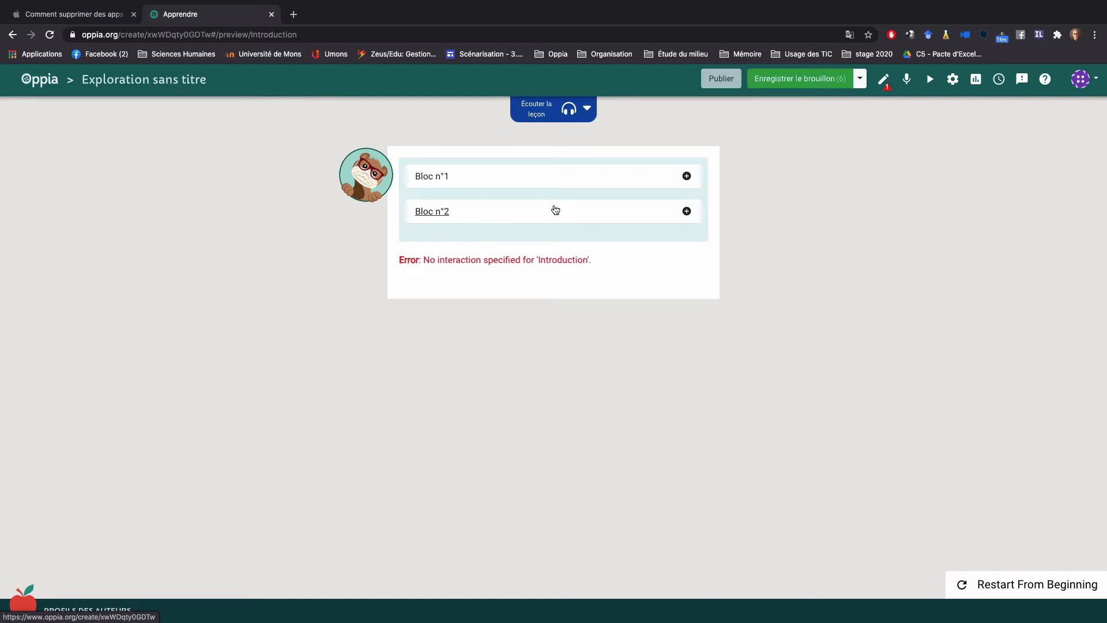
pyautogui.click(548, 175)
pyautogui.click(551, 222)
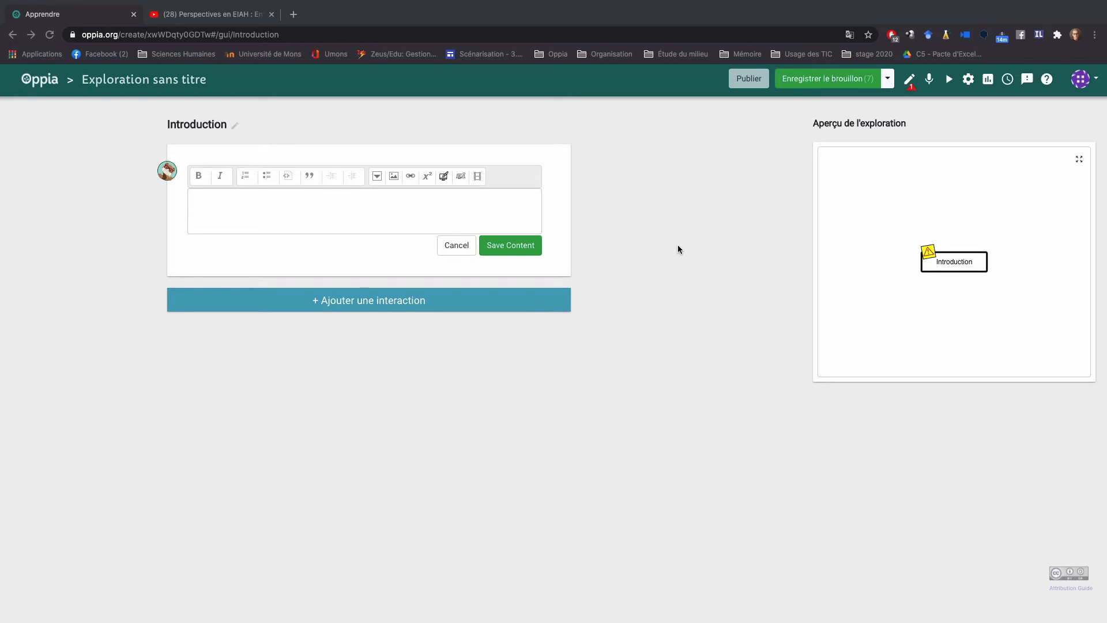
# Start inserting a video component in the Introduction content and paste the URL of the "Perspectives en EIAH" video copied from the YouTube tab
pyautogui.click(478, 176)
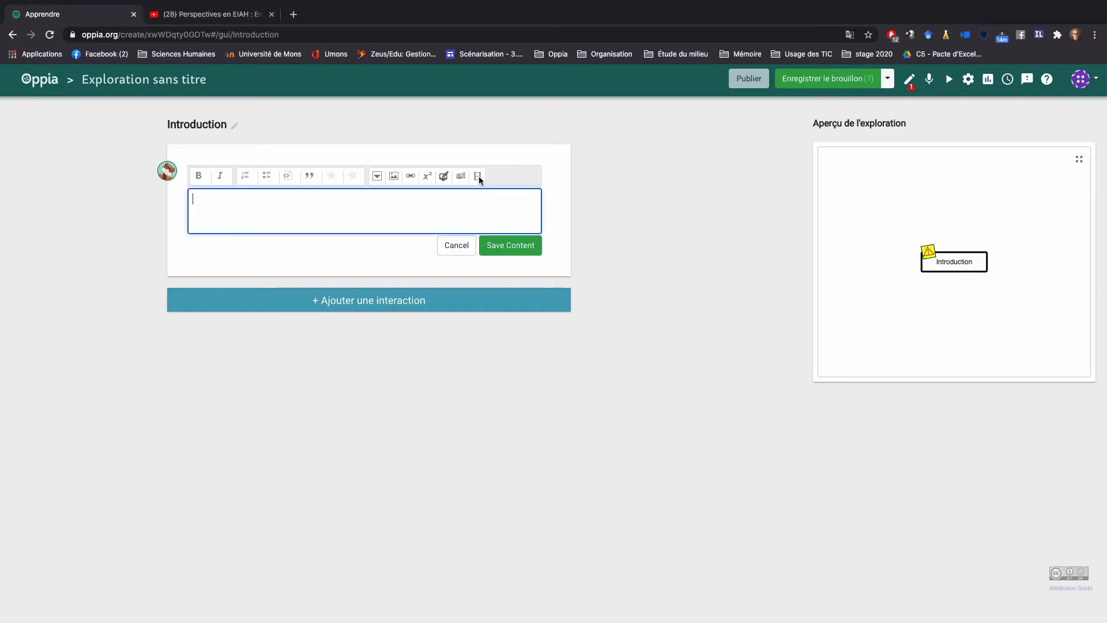
pyautogui.click(479, 176)
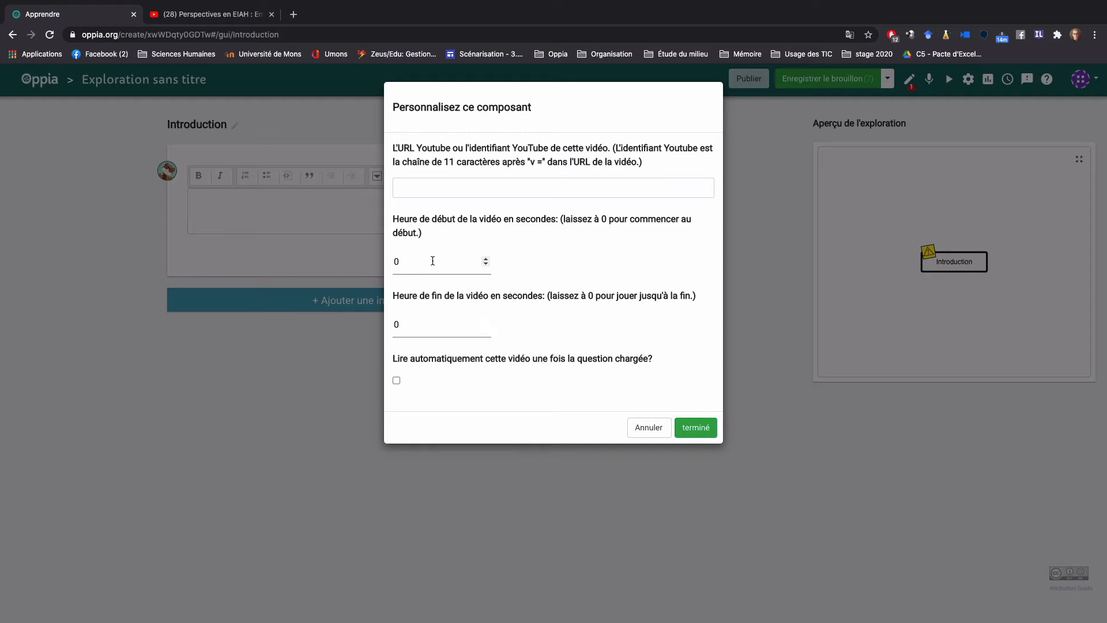
pyautogui.click(405, 262)
pyautogui.click(526, 237)
pyautogui.click(236, 18)
pyautogui.press('super+c')
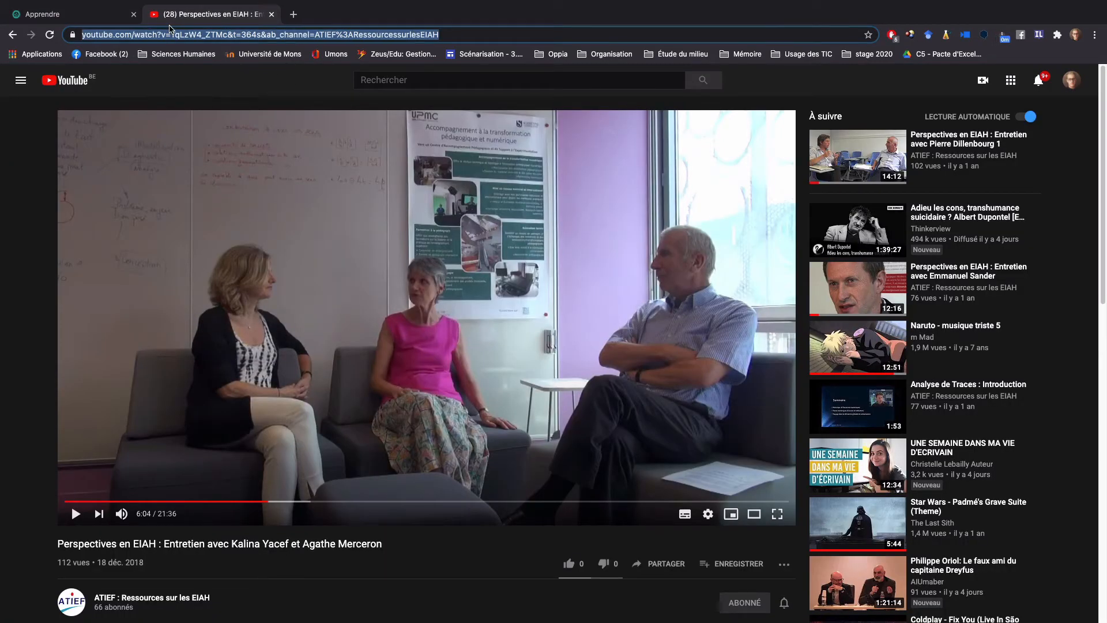
pyautogui.click(107, 15)
pyautogui.click(508, 186)
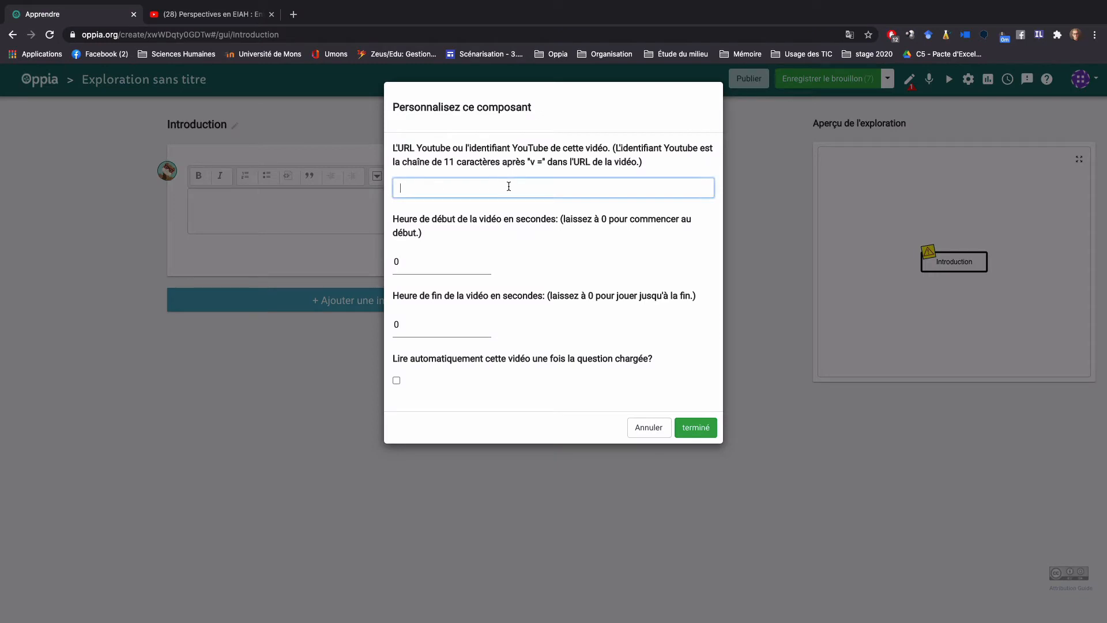
pyautogui.press('super+v')
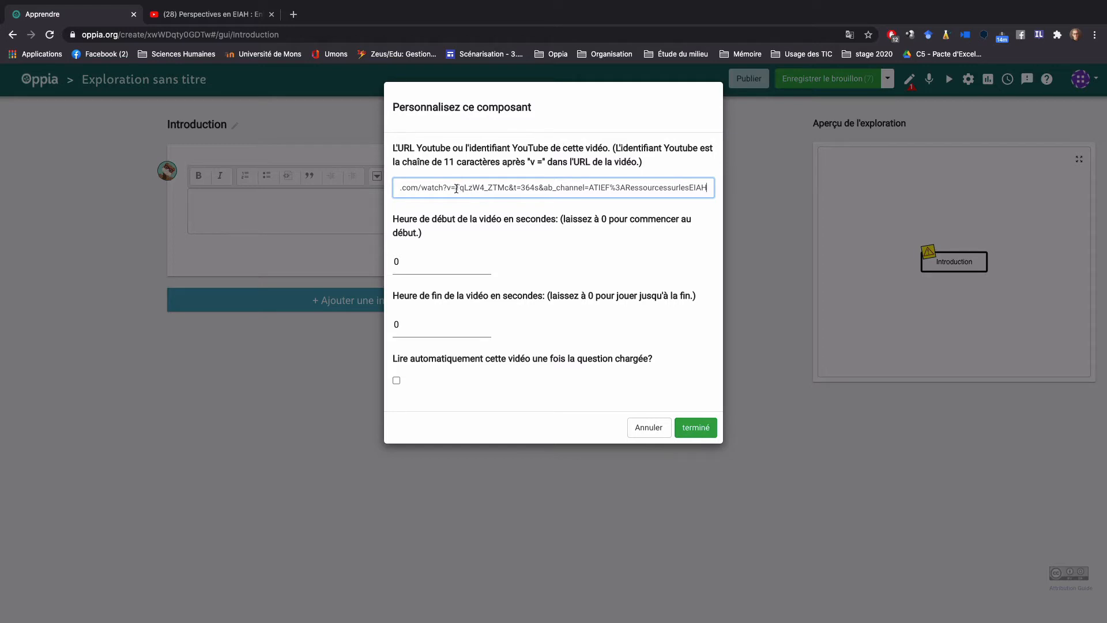
# Trim the pasted YouTube URL down to the video identifier TqLzW4_ZTMc
pyautogui.moveTo(450, 187); pyautogui.dragTo(362, 187)
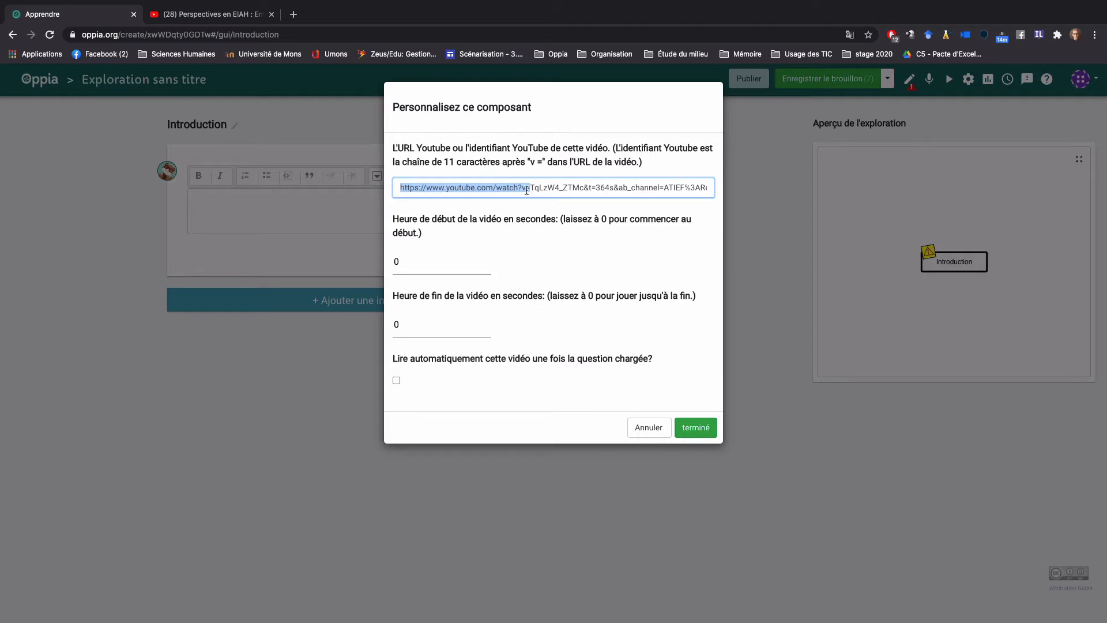
pyautogui.press('BackSpace')
pyautogui.moveTo(668, 188); pyautogui.dragTo(463, 191)
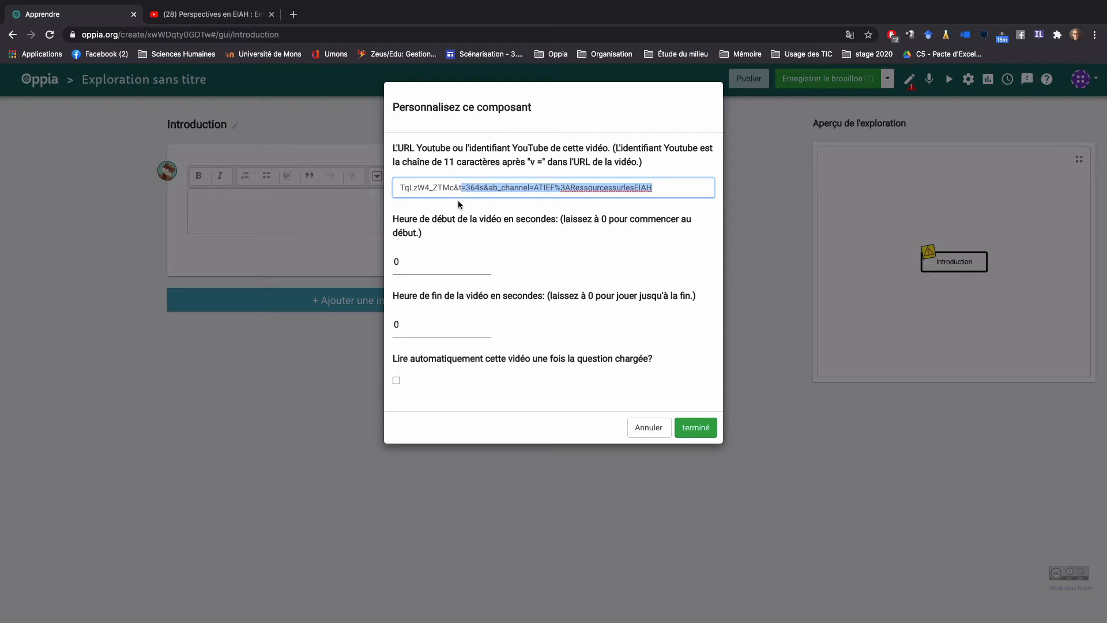
pyautogui.press('BackSpace')
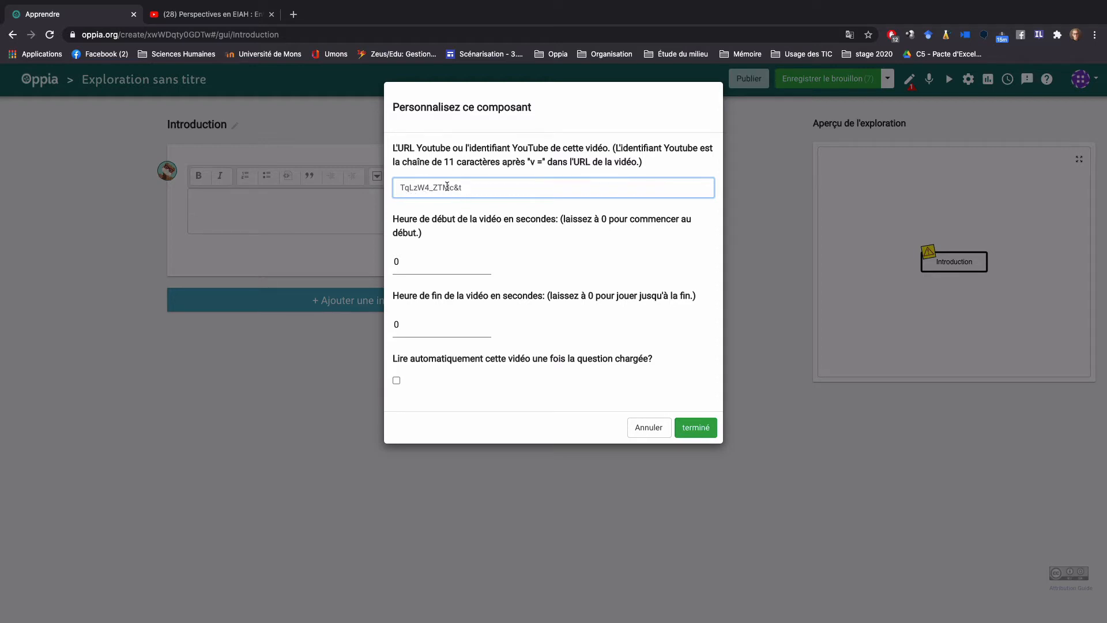
pyautogui.press('BackSpace')
pyautogui.press('BackSpace')
# Set the video to start at 60 seconds and end at 140 seconds, and insert it without autoplay
pyautogui.click(419, 263)
pyautogui.press('BackSpace')
pyautogui.write('60')
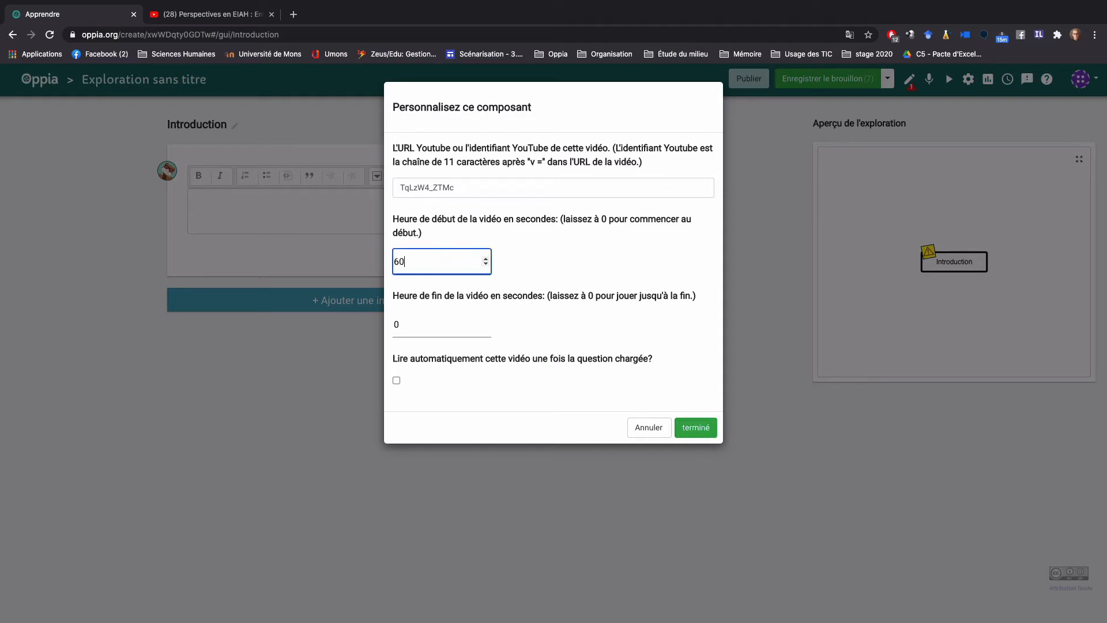
pyautogui.click(422, 325)
pyautogui.press('BackSpace')
pyautogui.write('140')
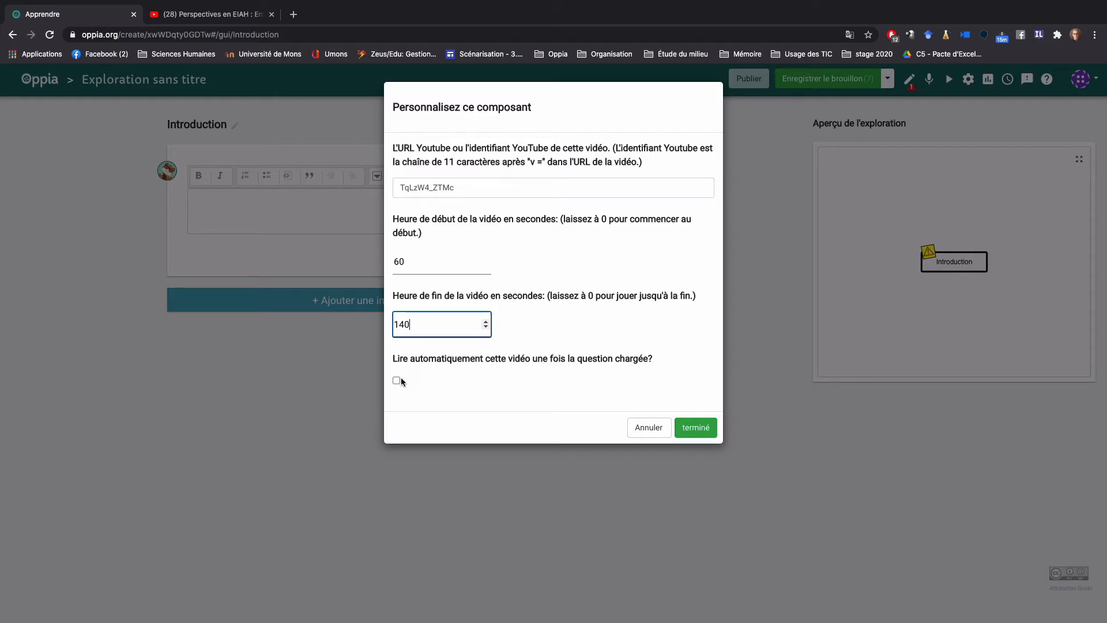
pyautogui.click(696, 428)
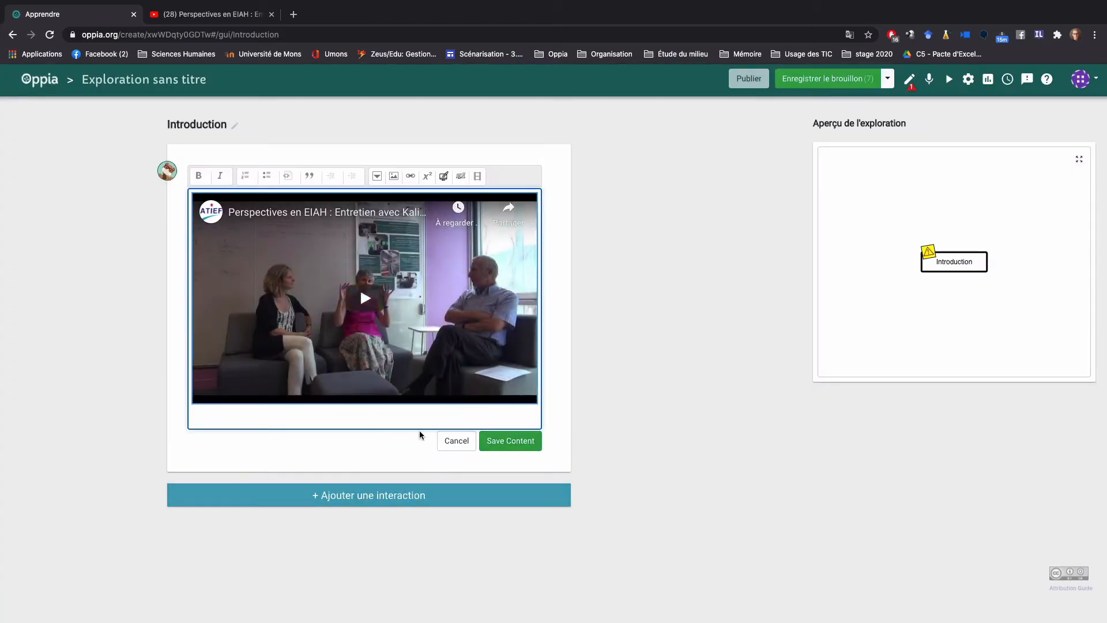
# Save the Introduction content and play the embedded video in the exploration preview
pyautogui.click(510, 441)
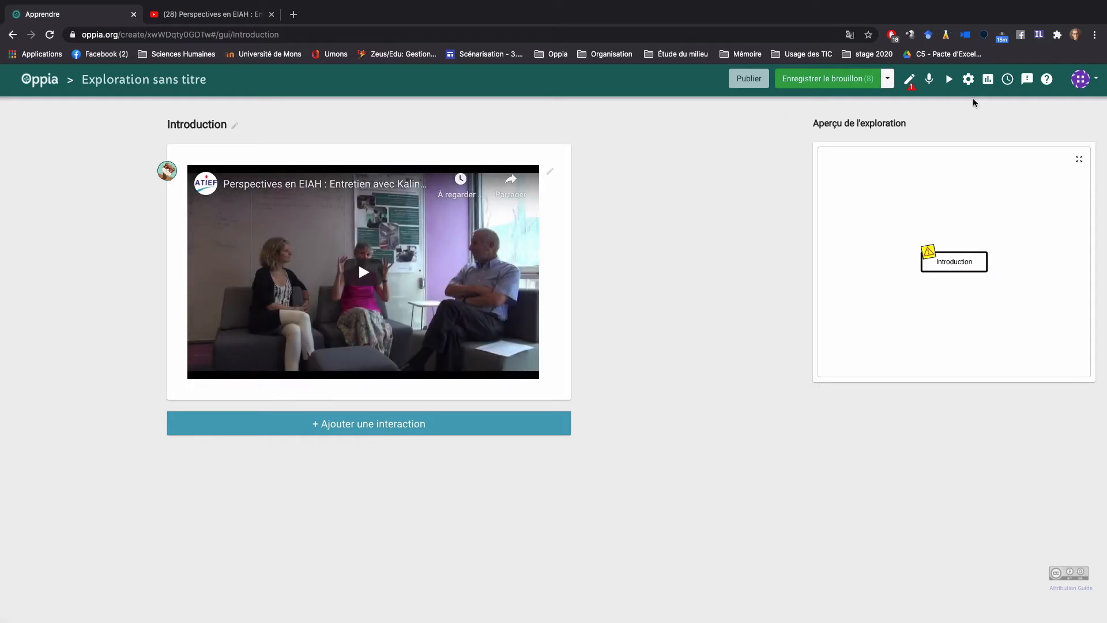
pyautogui.click(955, 87)
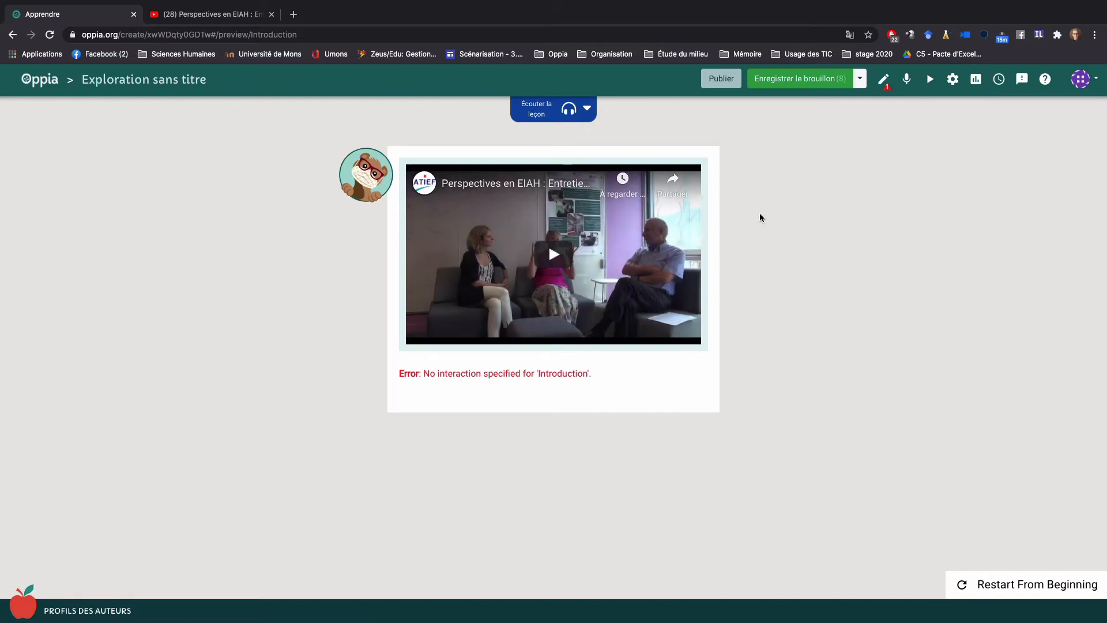
pyautogui.click(552, 252)
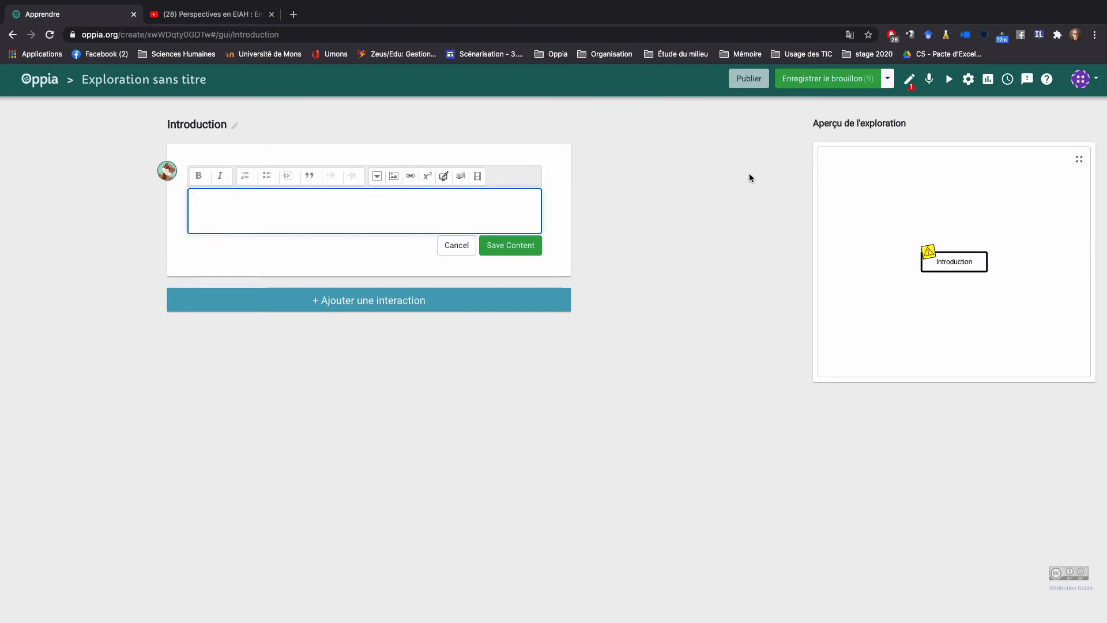
# Start inserting an image in the Introduction content and upload the screenshot "Capture d'écran 2020-10-18 à 09.48.17" from the Bureau folder
pyautogui.click(394, 178)
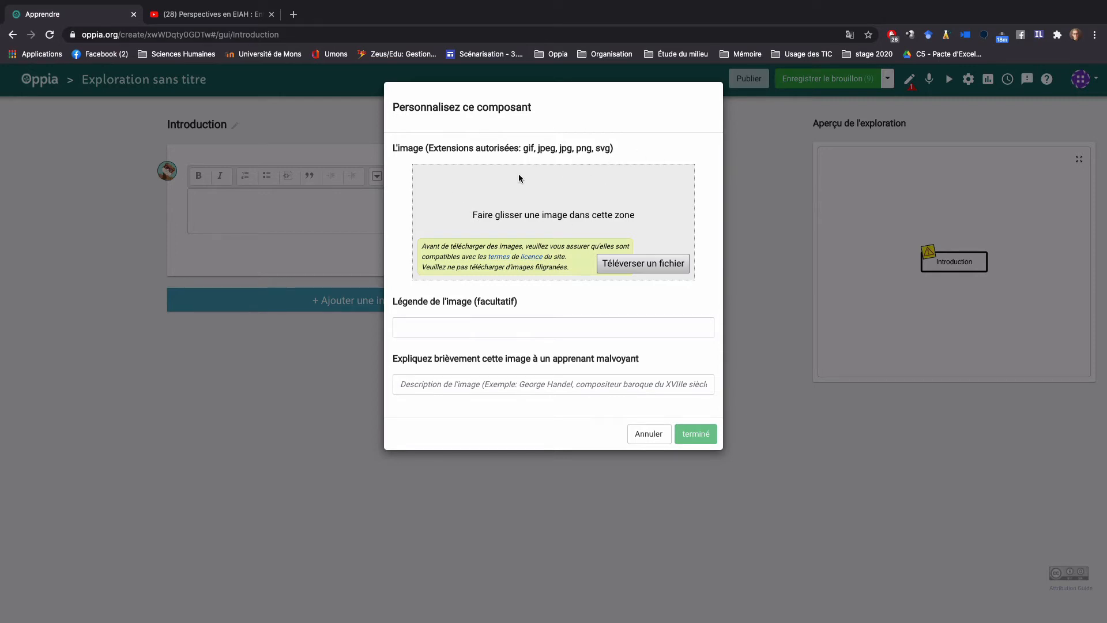
pyautogui.click(628, 260)
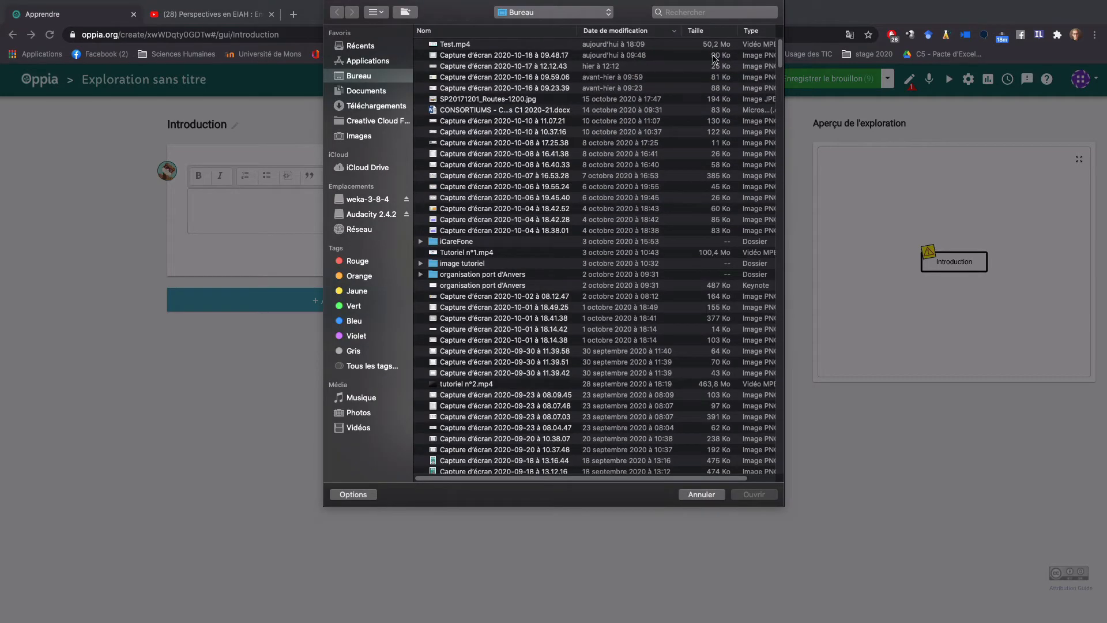
pyautogui.doubleClick(520, 58)
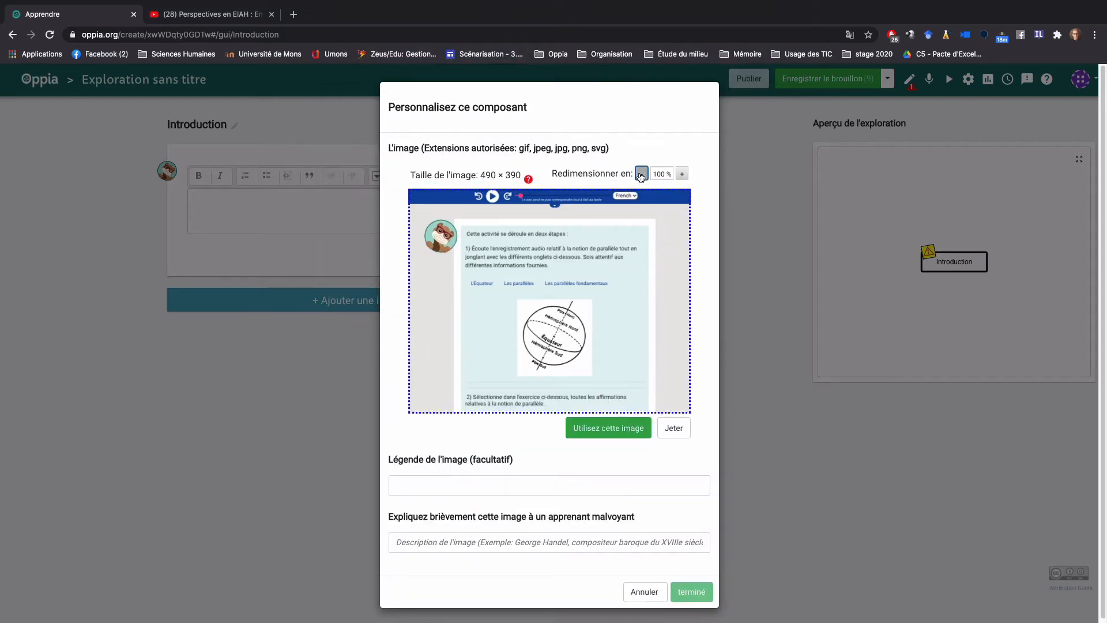
pyautogui.click(641, 175)
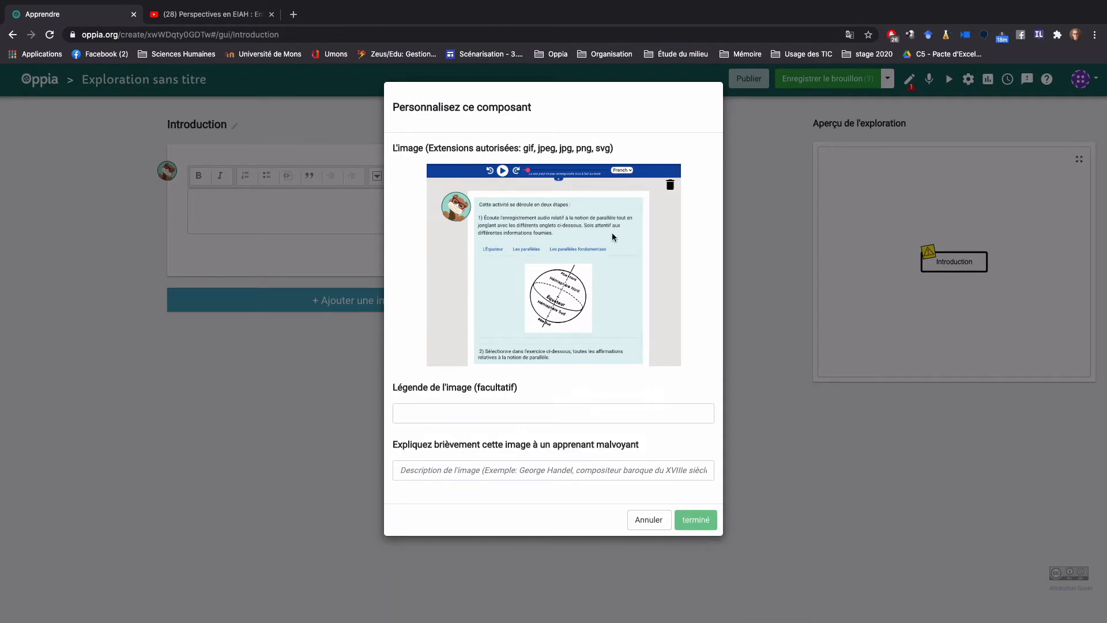
# Caption the image "Illustration" and enter "e" as its description for visually impaired learners
pyautogui.click(517, 418)
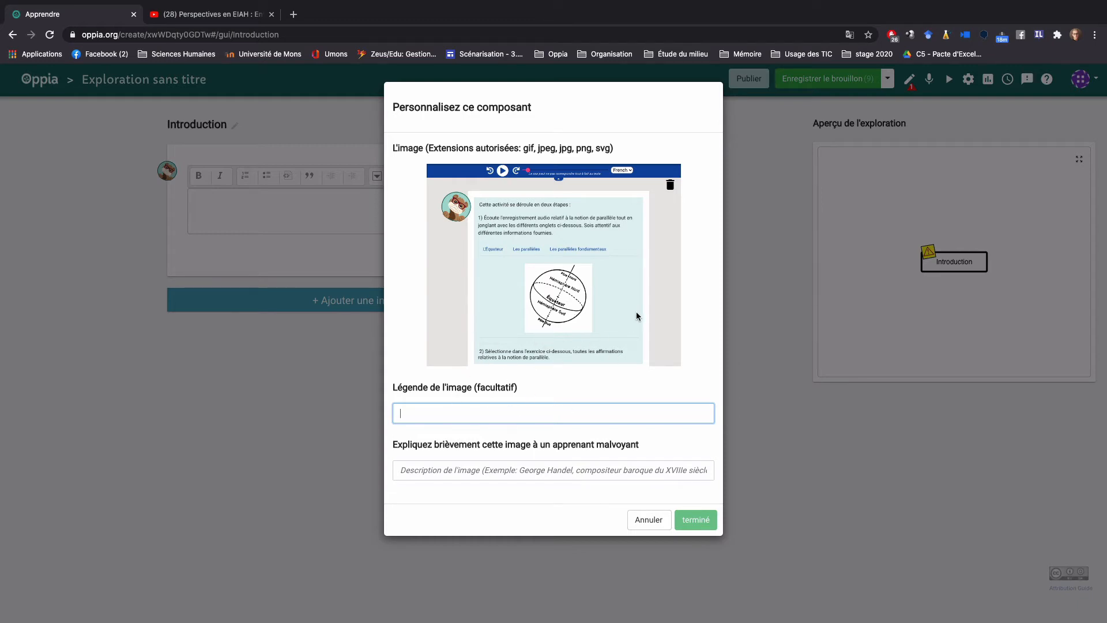
pyautogui.write('lustration')
pyautogui.click(479, 471)
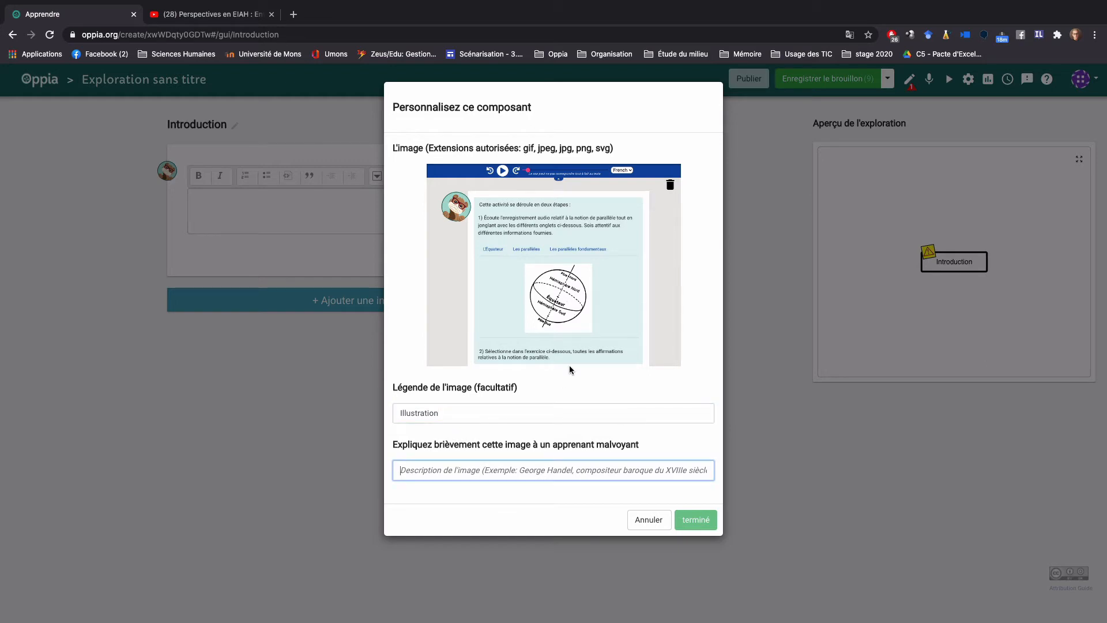
pyautogui.write('e')
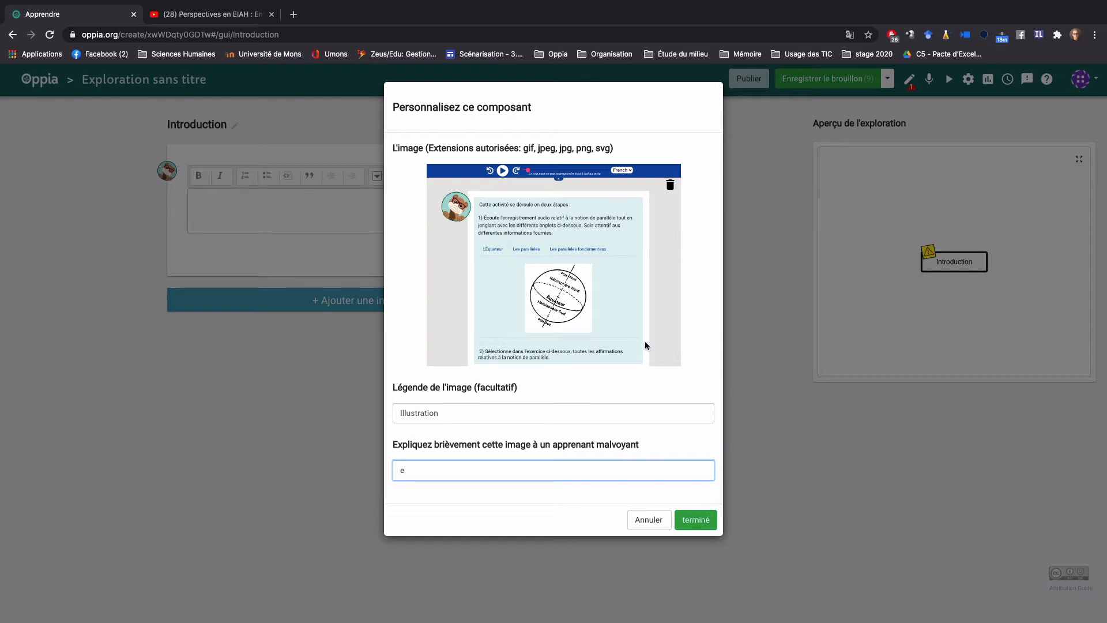
# Insert the captioned image, save the Introduction content and preview the exploration
pyautogui.click(696, 520)
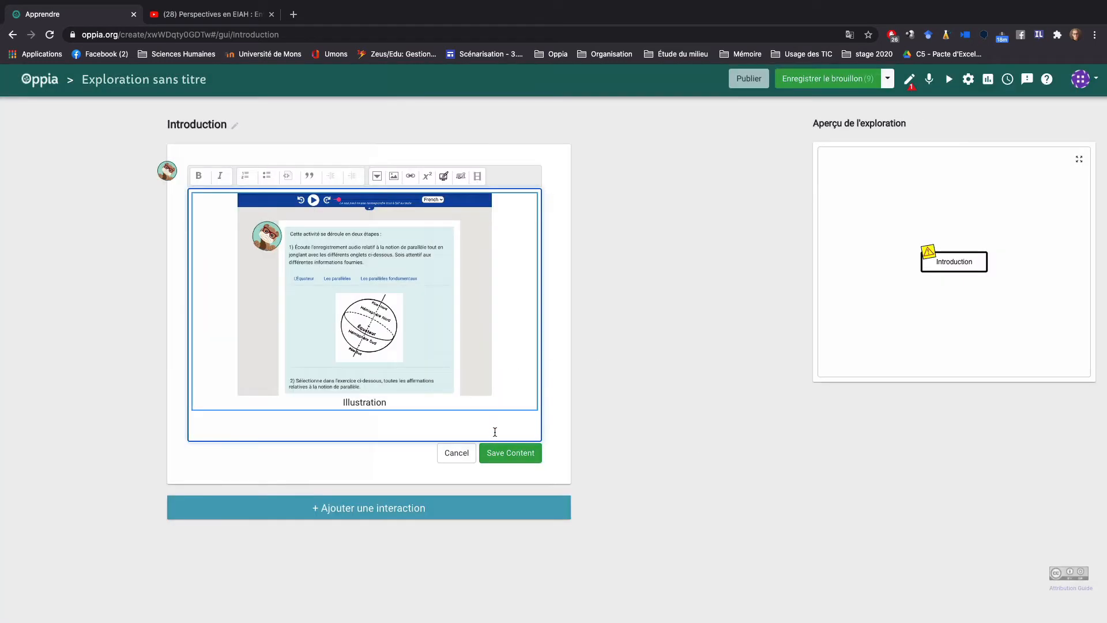
pyautogui.click(509, 454)
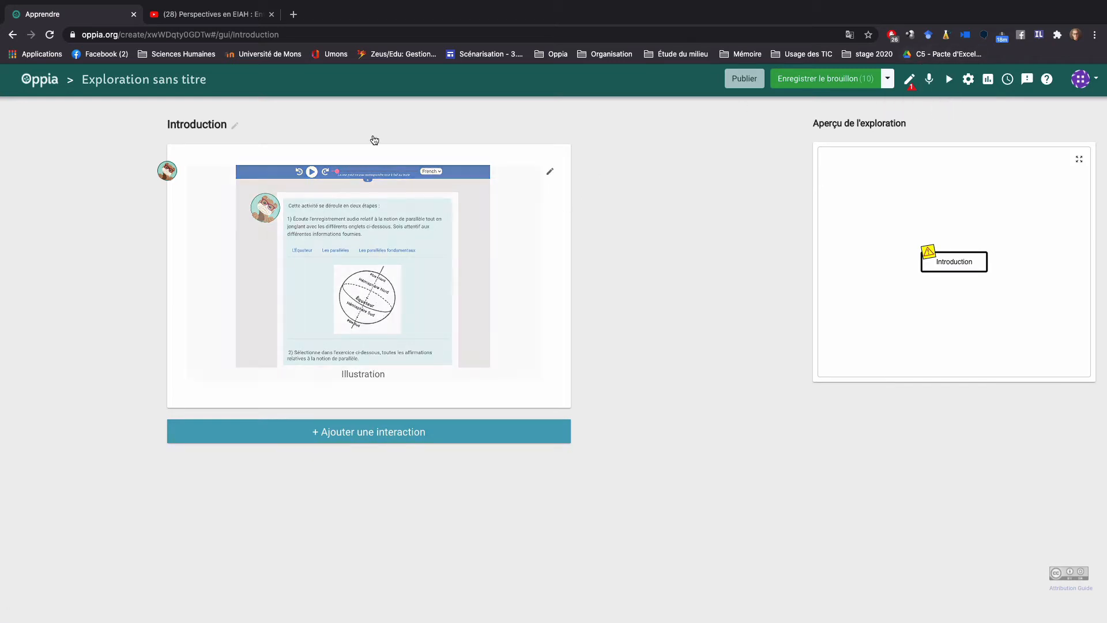
pyautogui.click(948, 79)
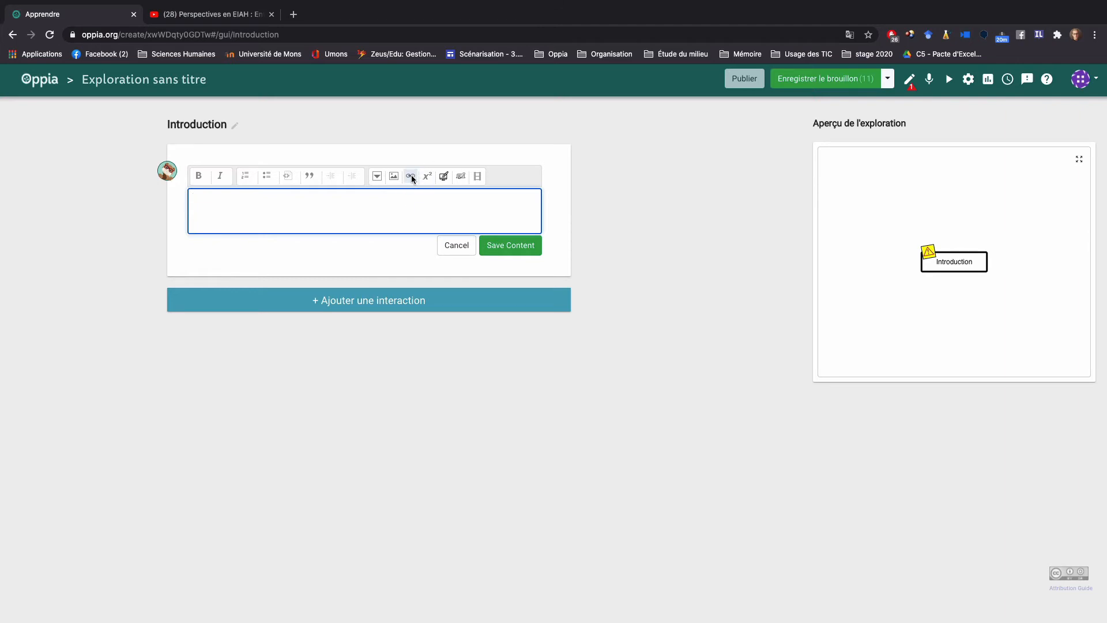
pyautogui.click(410, 176)
pyautogui.click(422, 174)
pyautogui.write('https://www.youtube.com/watch?v=TqLzW4_ZTMc&t=364s&ab_channel=ATIEF%3ARessourcessurlesEIAH')
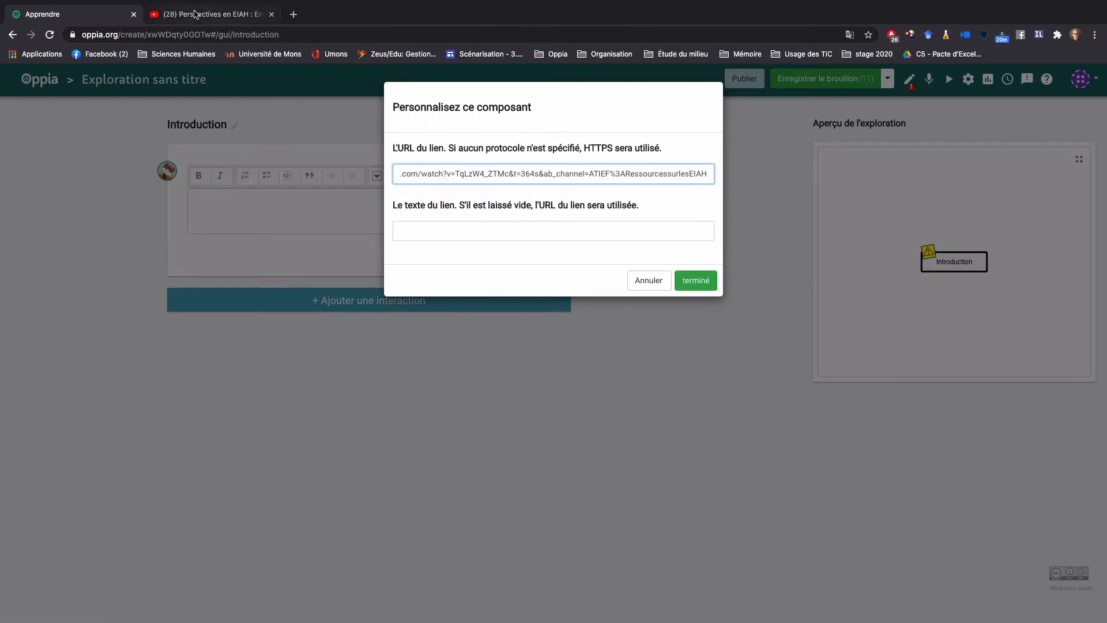
pyautogui.click(696, 287)
pyautogui.click(505, 246)
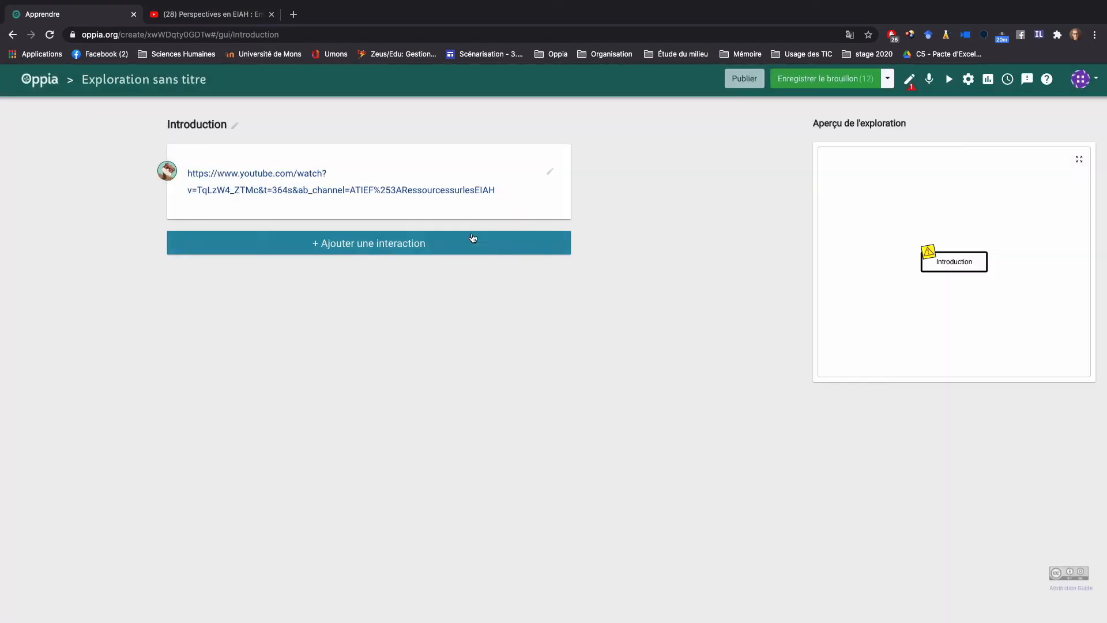
# Preview the exploration, test the YouTube link, close the page it opens and return to the editor
pyautogui.click(946, 83)
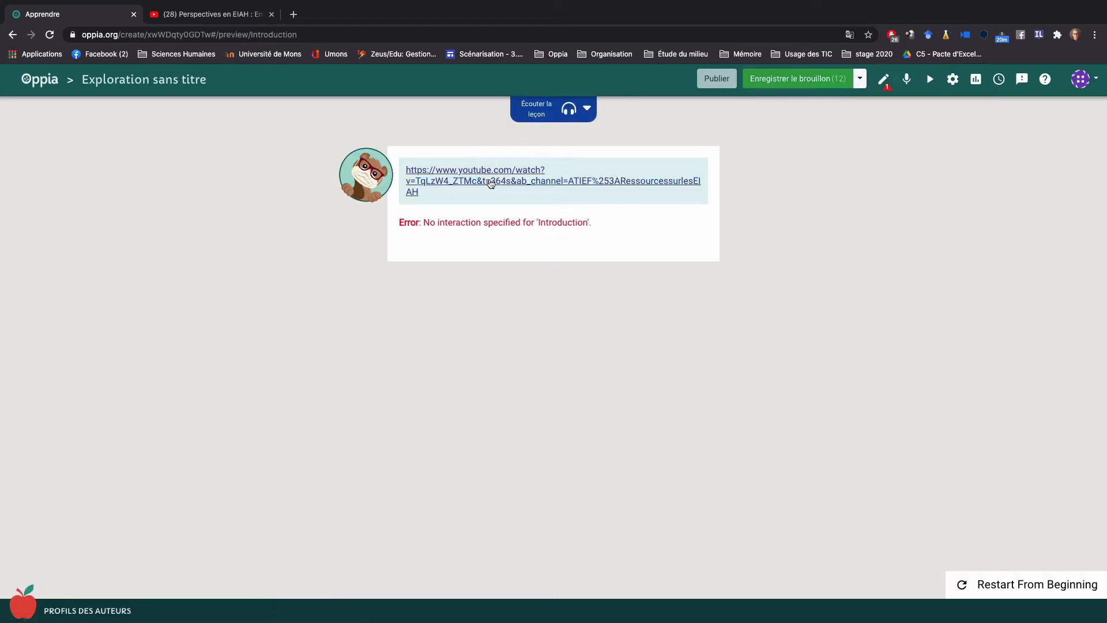
pyautogui.click(490, 183)
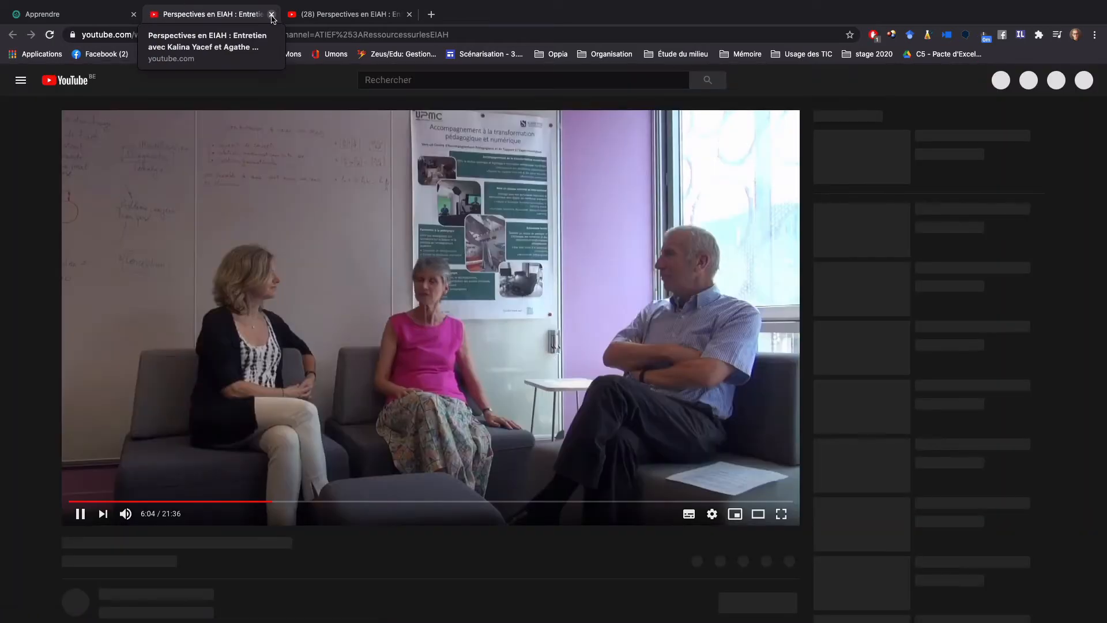
pyautogui.press('super+w')
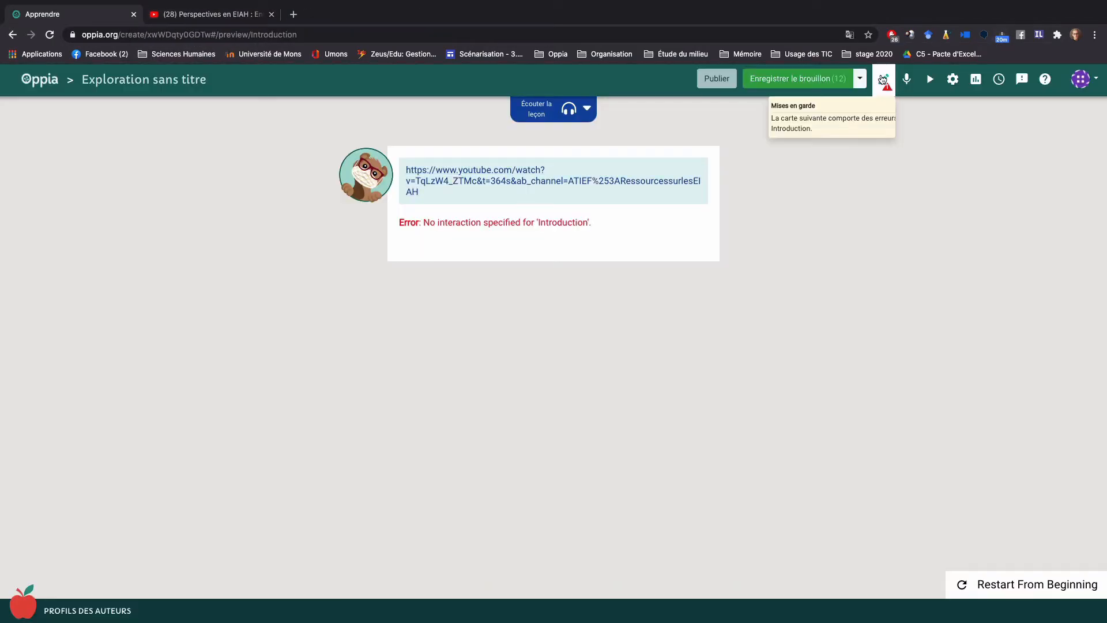
pyautogui.click(882, 79)
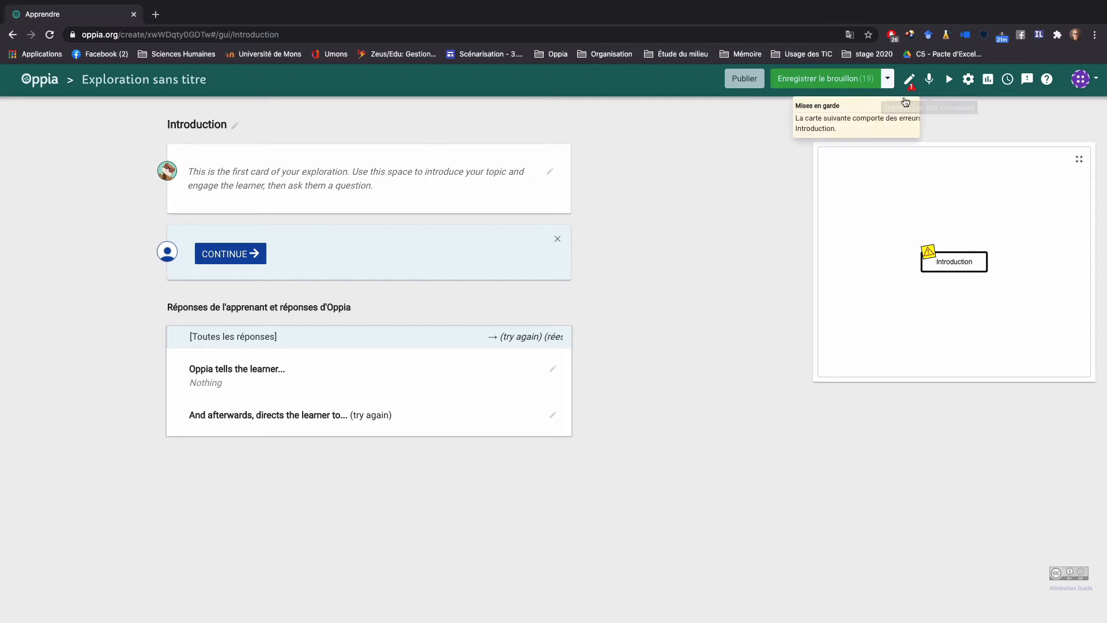
# Record a short English voiceover for the Introduction card's content and discard the recording
pyautogui.click(929, 86)
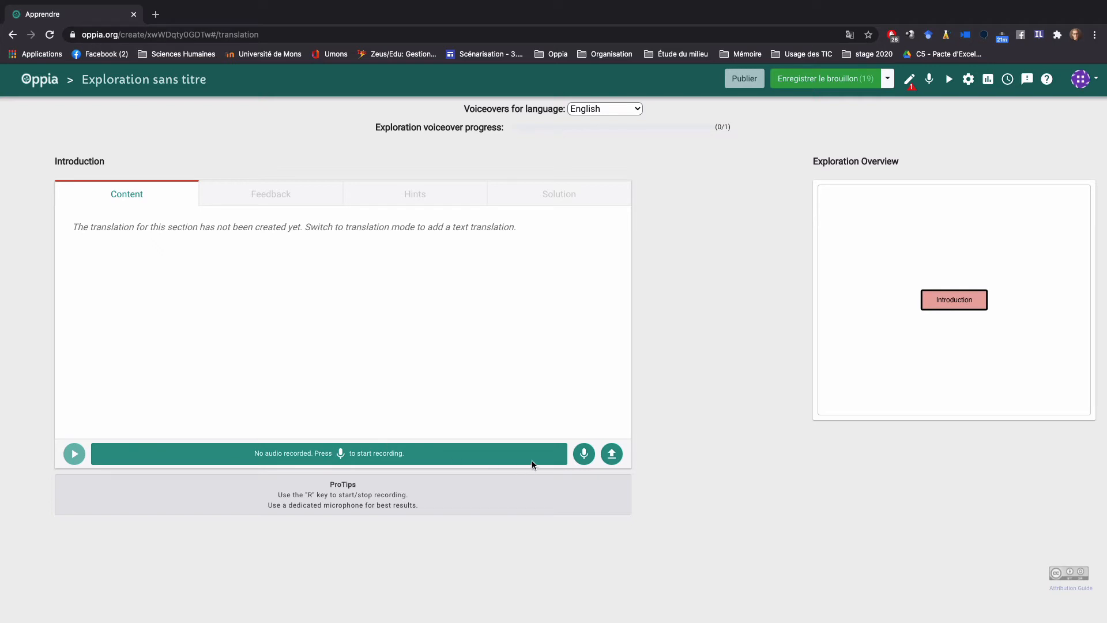
pyautogui.click(584, 454)
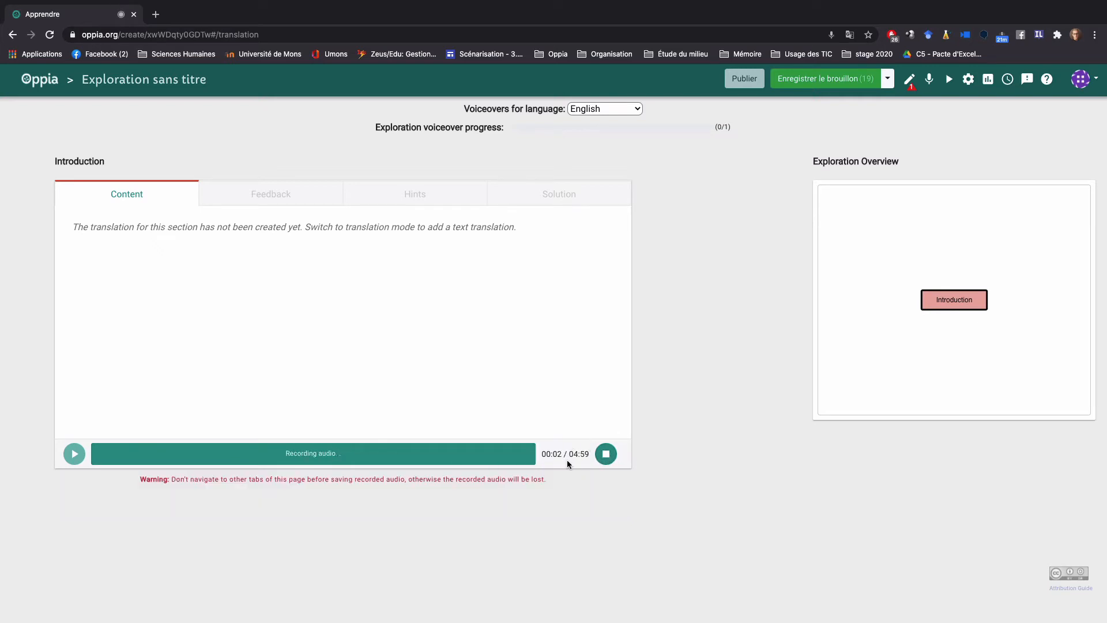
pyautogui.click(606, 453)
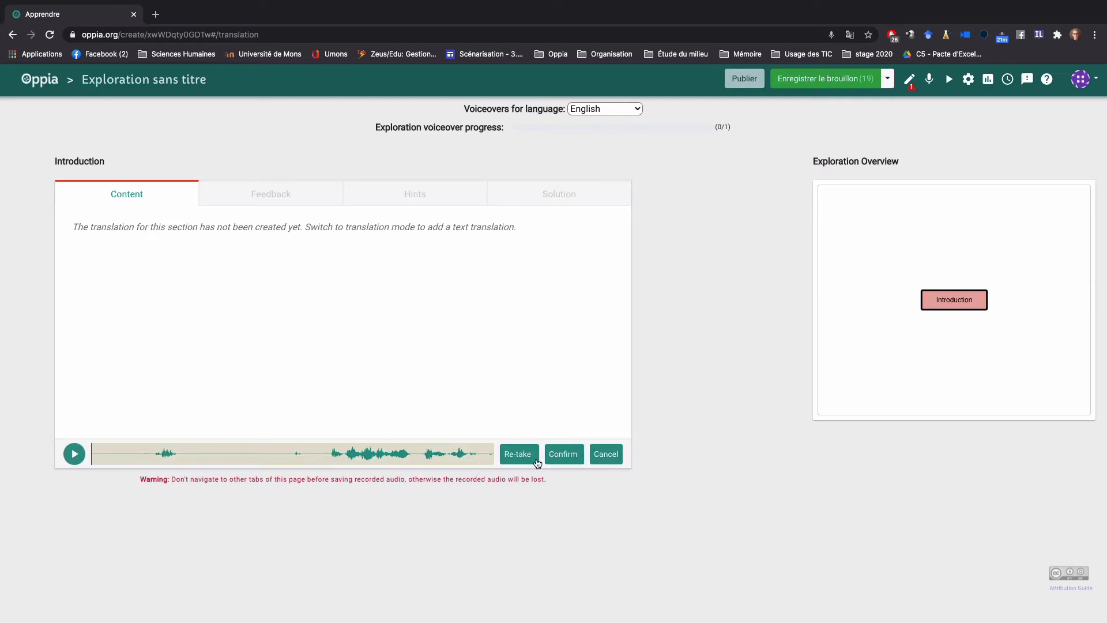
pyautogui.click(604, 455)
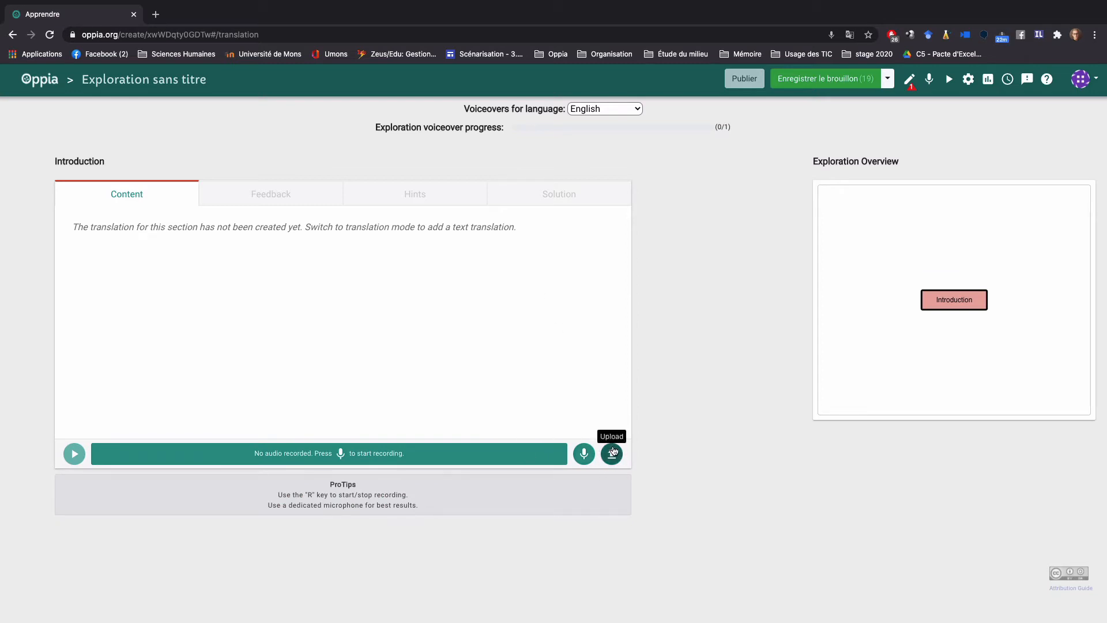
# Search the web for "enregisteur audio" in a new browser tab
pyautogui.click(156, 14)
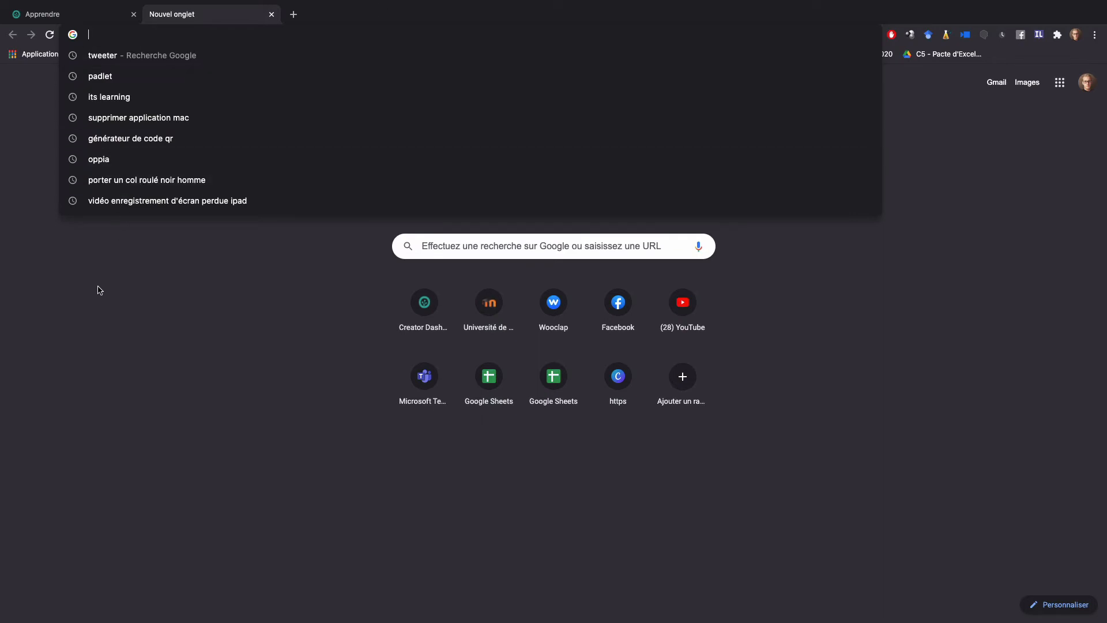
pyautogui.write('enresg')
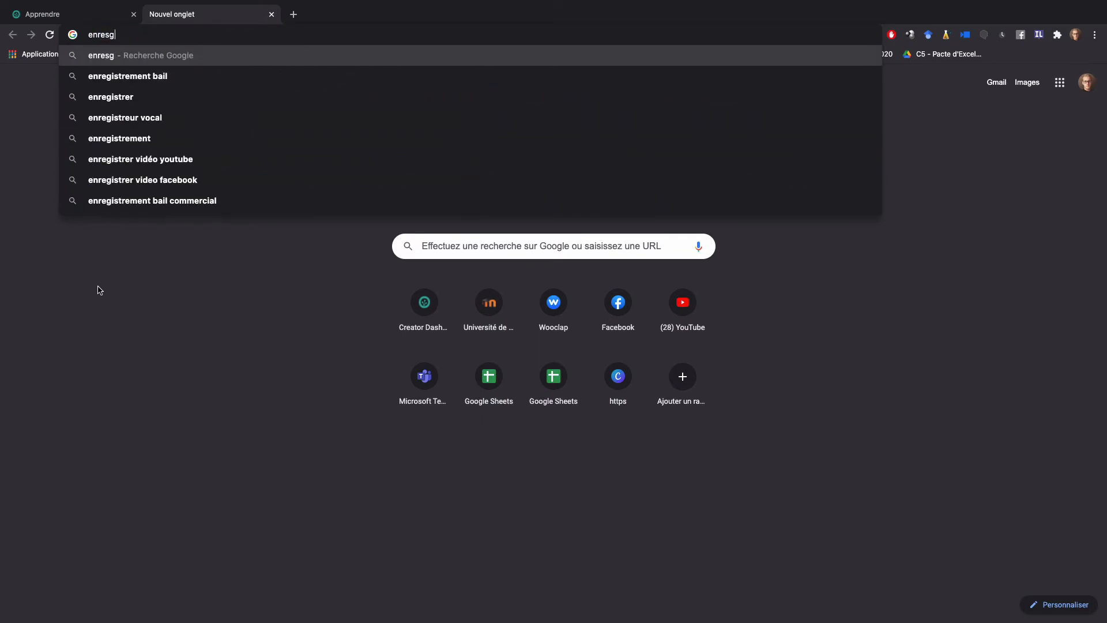
pyautogui.press('BackSpace')
pyautogui.press('BackSpace')
pyautogui.write('gisteur ')
pyautogui.write('audio')
pyautogui.press('Return')
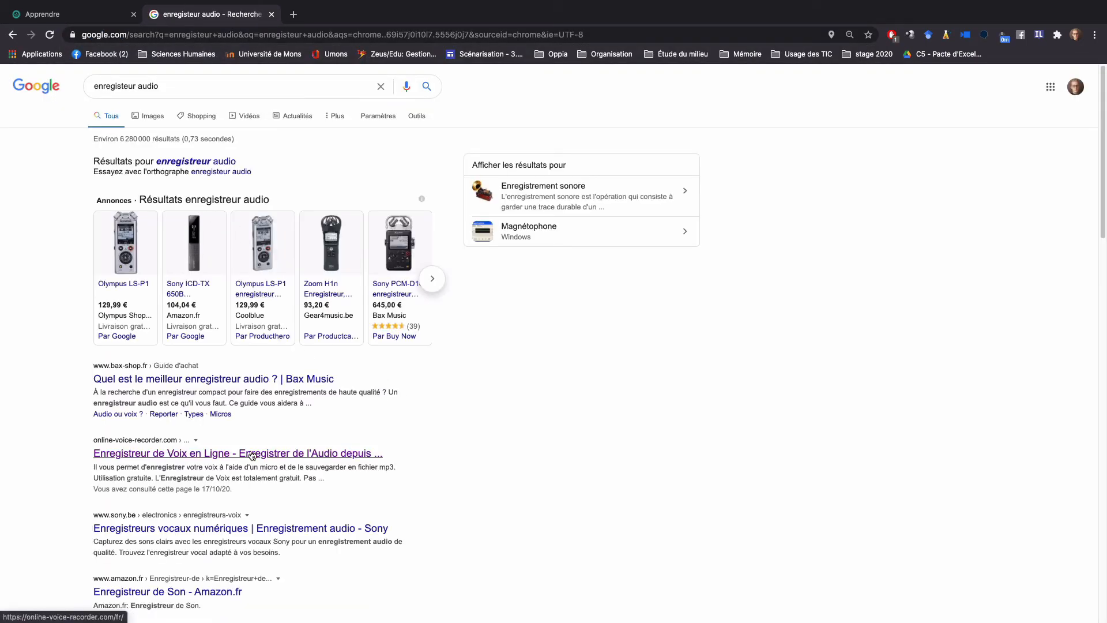
# Open the online-voice-recorder.com result and record a short audio clip there
pyautogui.click(171, 456)
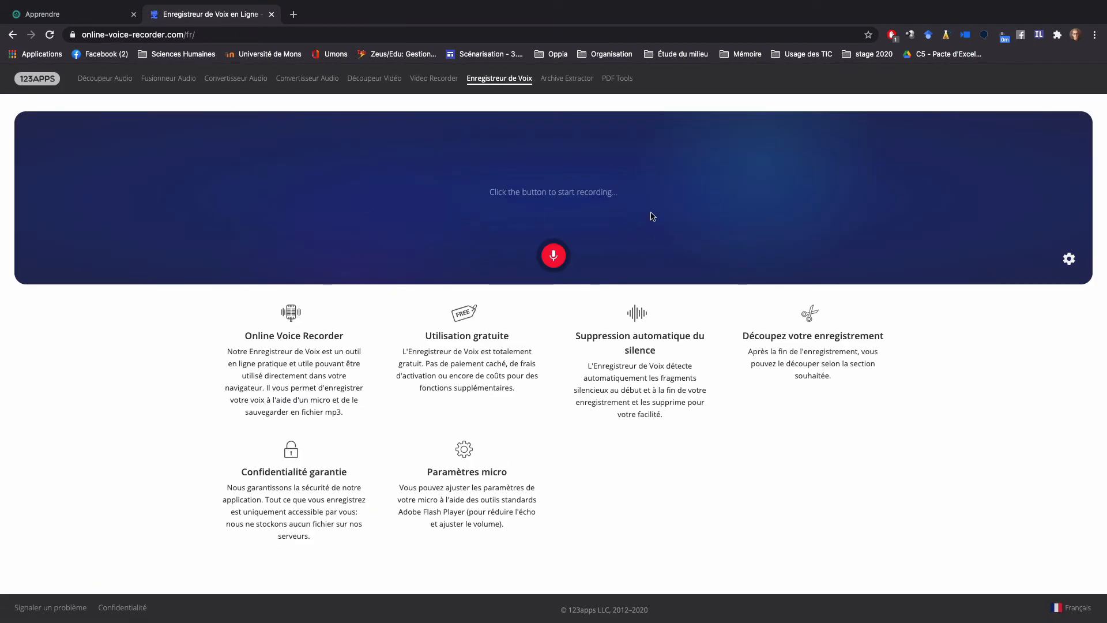
pyautogui.click(555, 260)
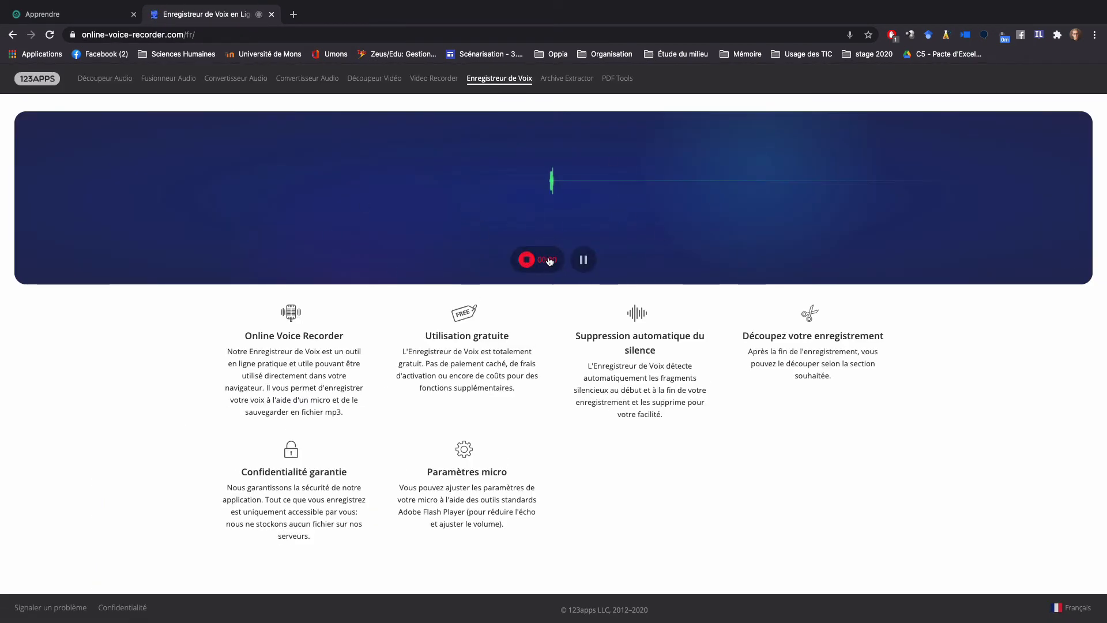
pyautogui.click(527, 261)
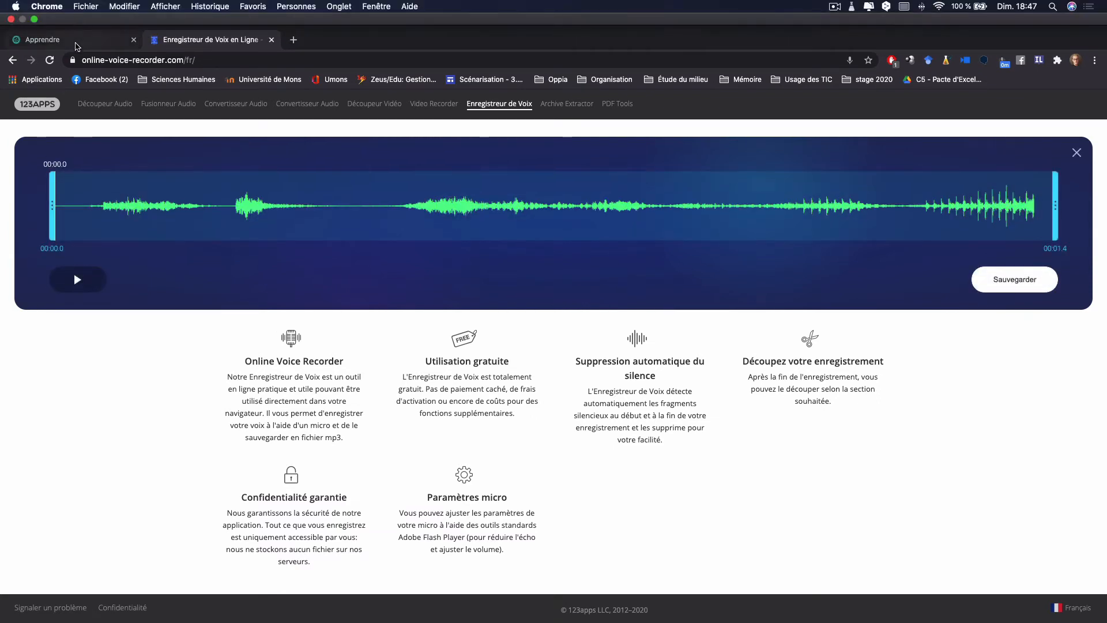
# Save the recorded clip from the online voice recorder as an audio file
pyautogui.click(69, 39)
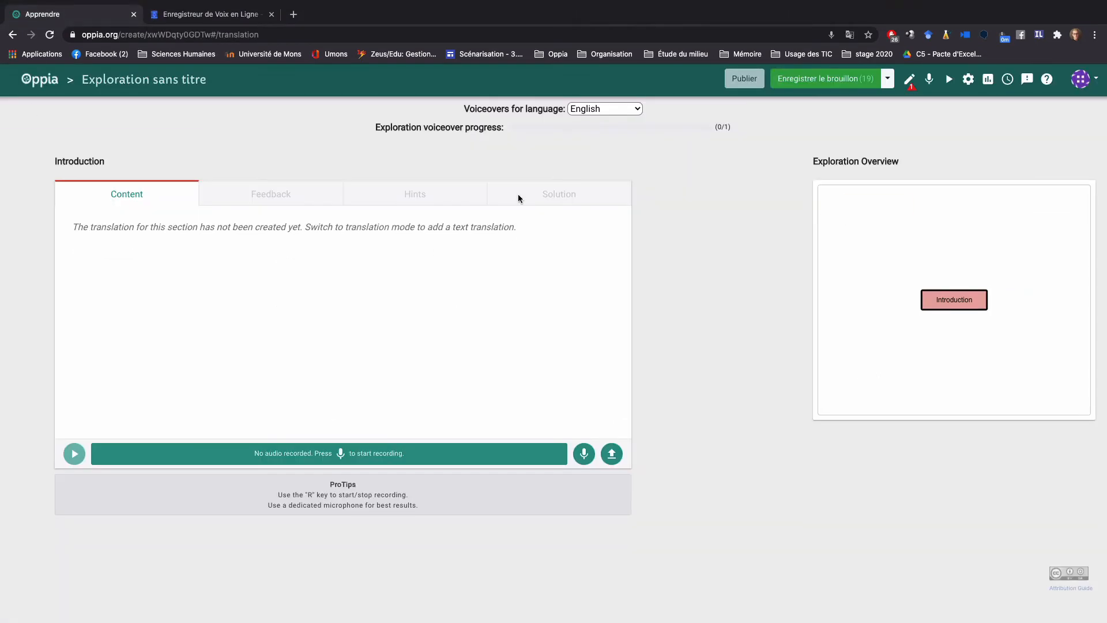
pyautogui.click(212, 16)
pyautogui.click(1005, 254)
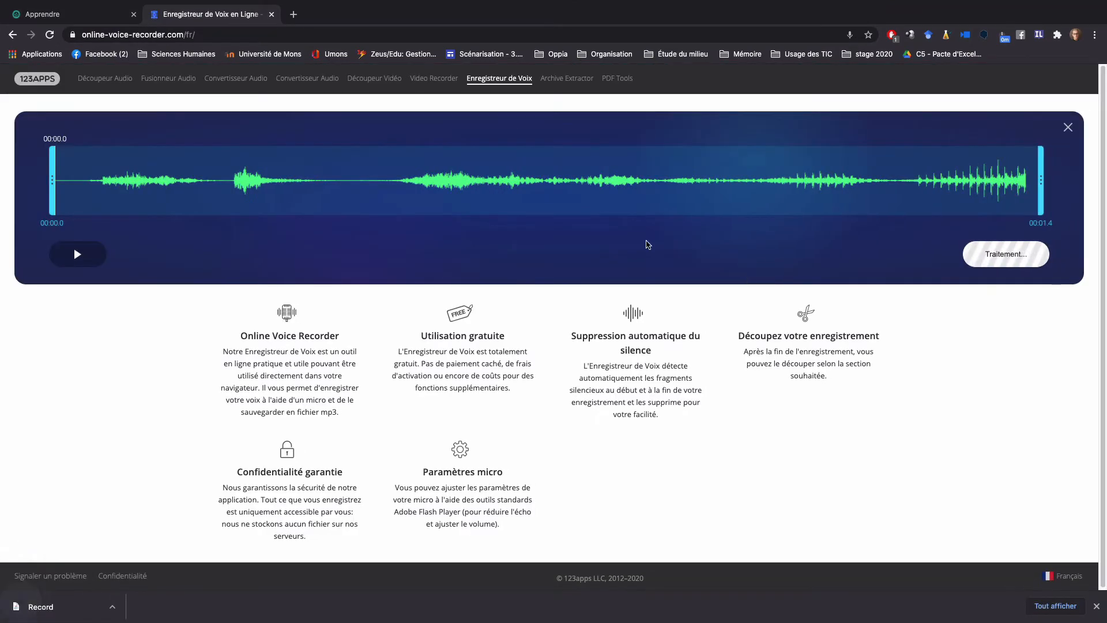
# Back in Oppia, try to upload "Record (online-voice-recorder.com) (6).mp3" from Téléchargements as the Introduction content's English voiceover
pyautogui.click(55, 16)
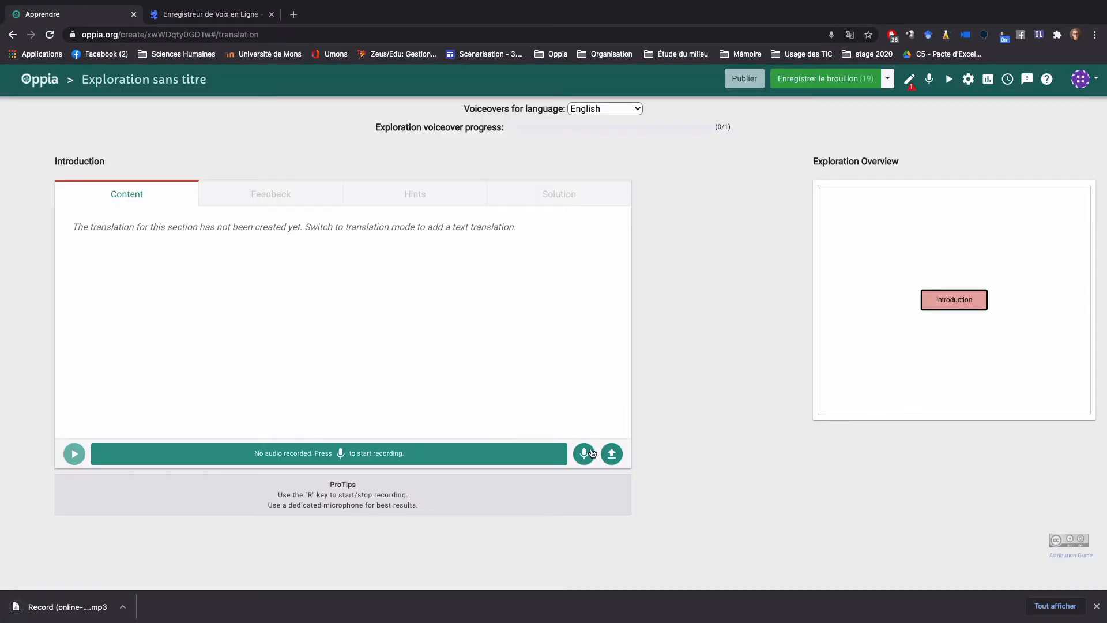
pyautogui.click(612, 453)
pyautogui.click(503, 157)
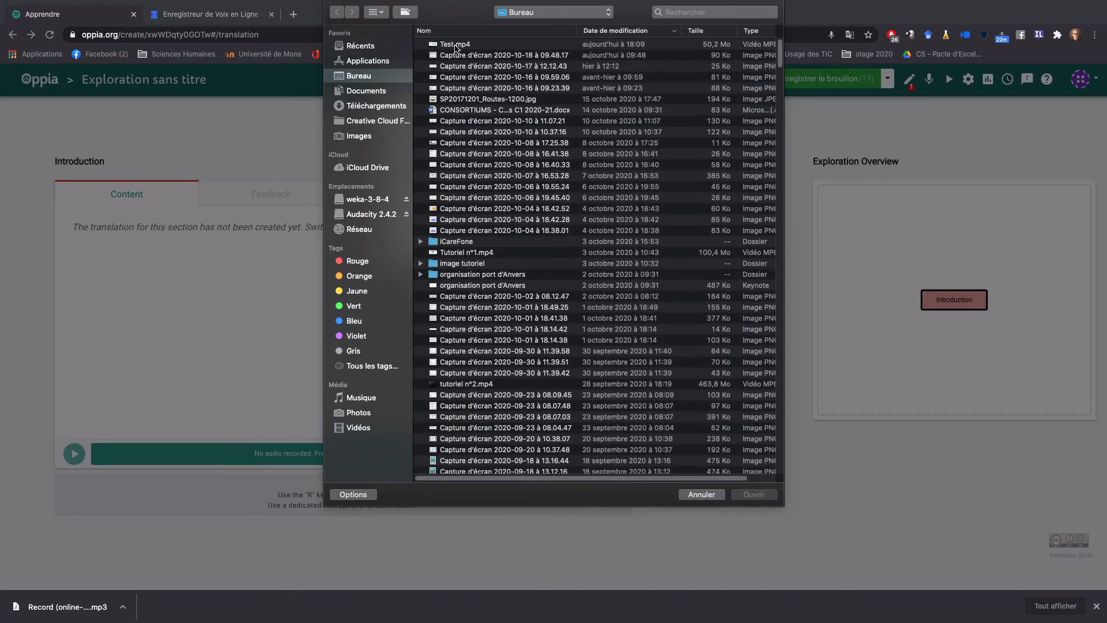
pyautogui.click(382, 48)
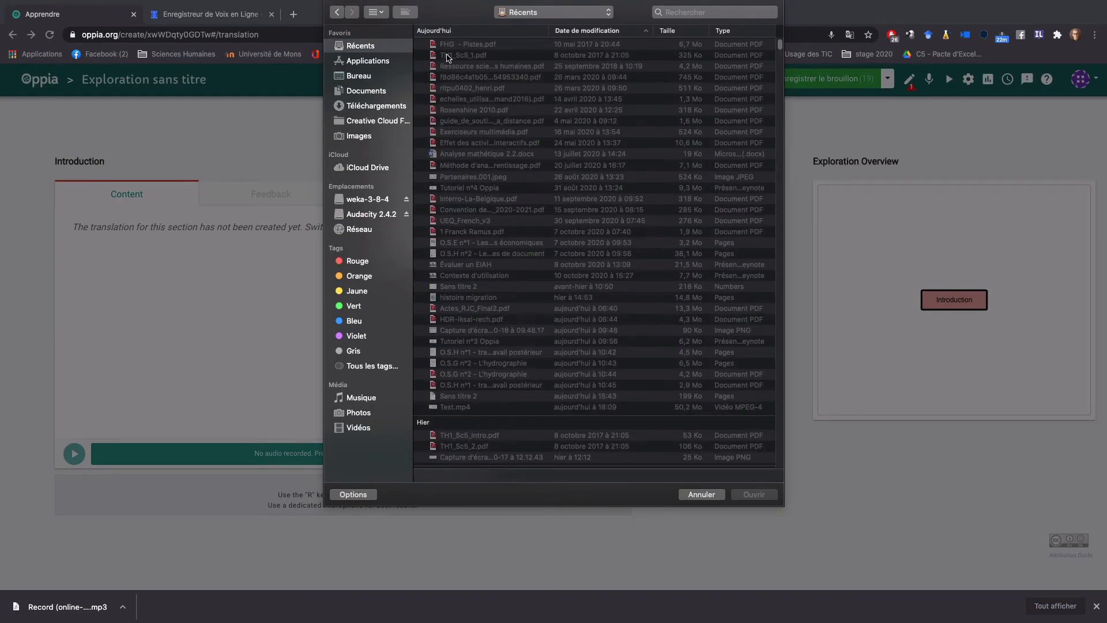
pyautogui.click(377, 109)
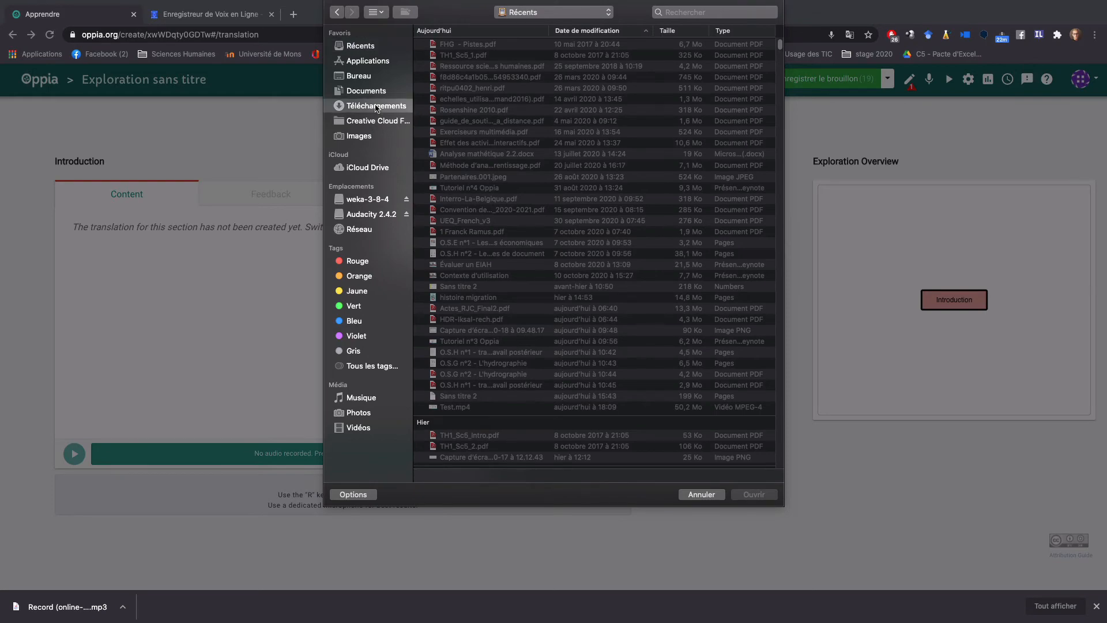
pyautogui.doubleClick(482, 45)
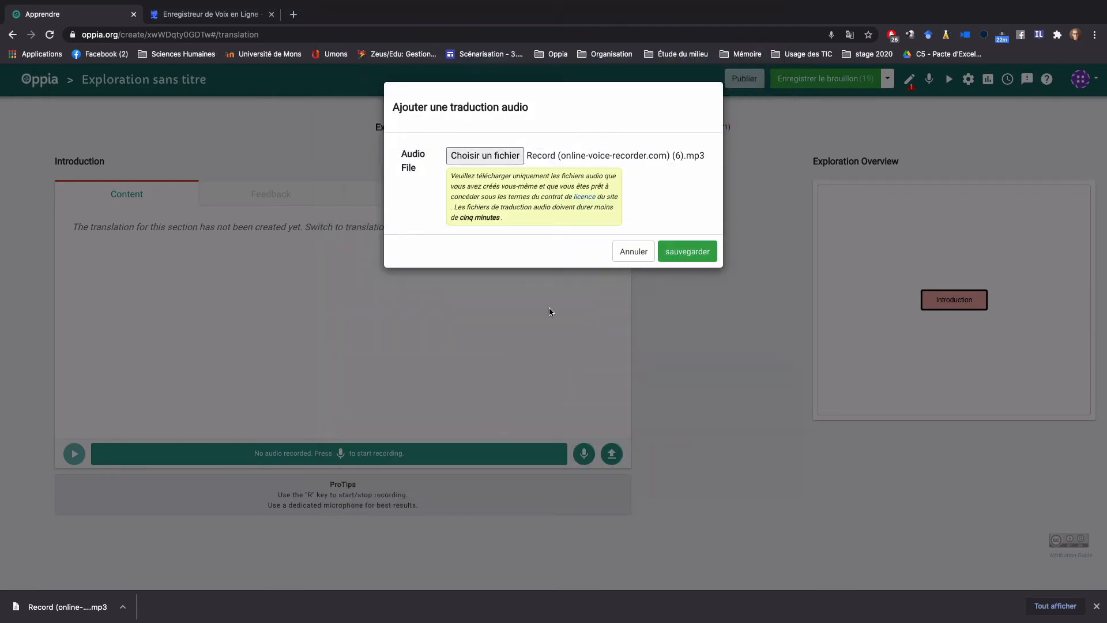
pyautogui.click(687, 251)
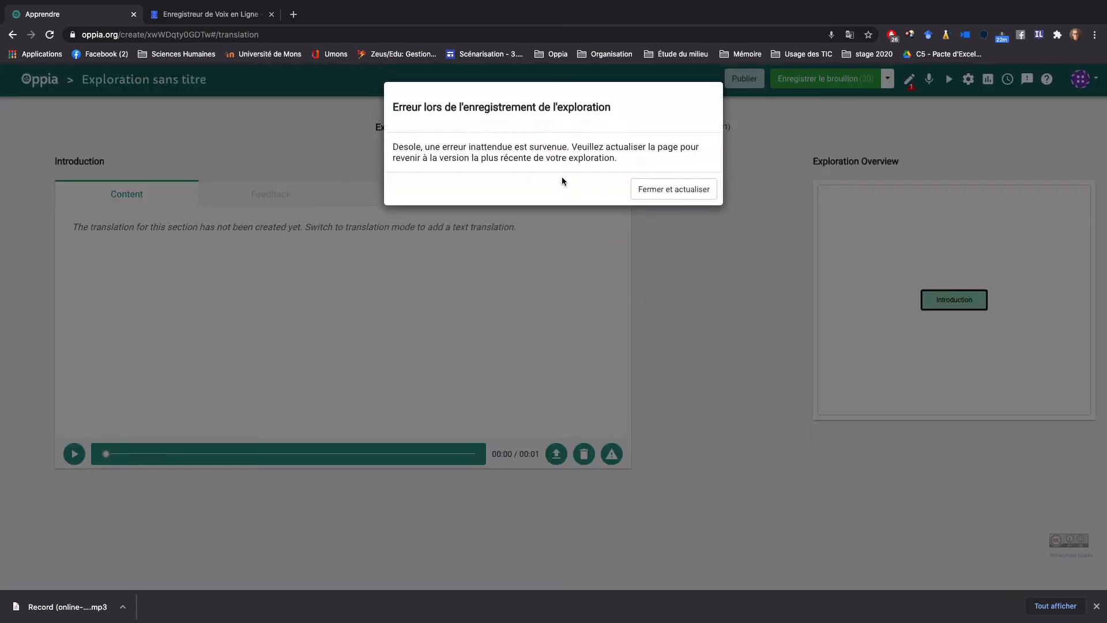
# Close the save error, reload the exploration's translation page and dismiss the warning notifications
pyautogui.click(657, 187)
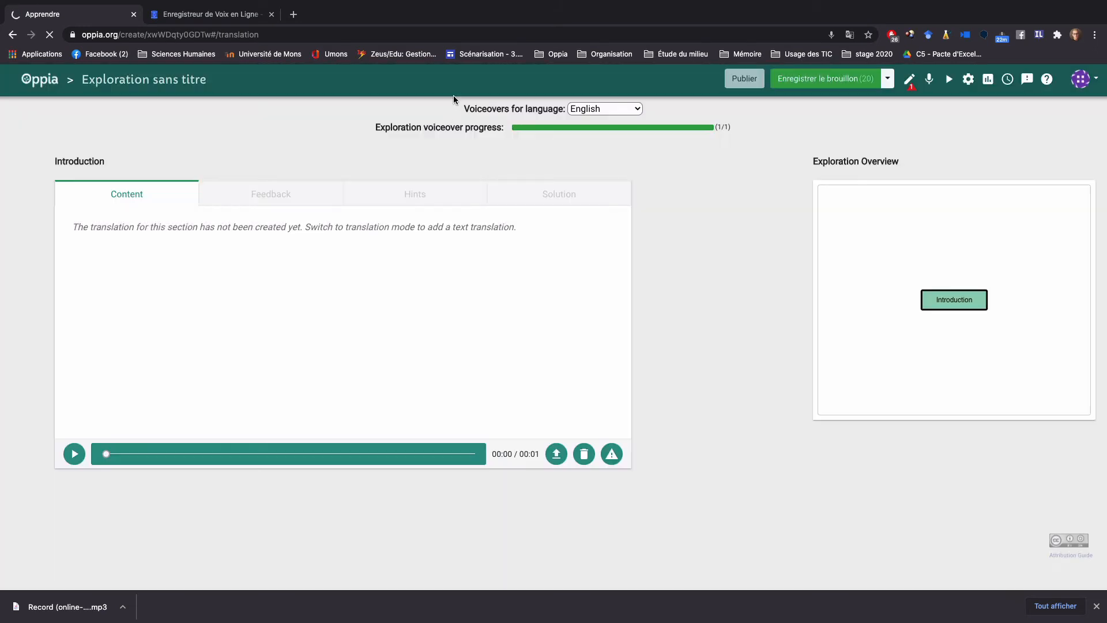
pyautogui.click(396, 36)
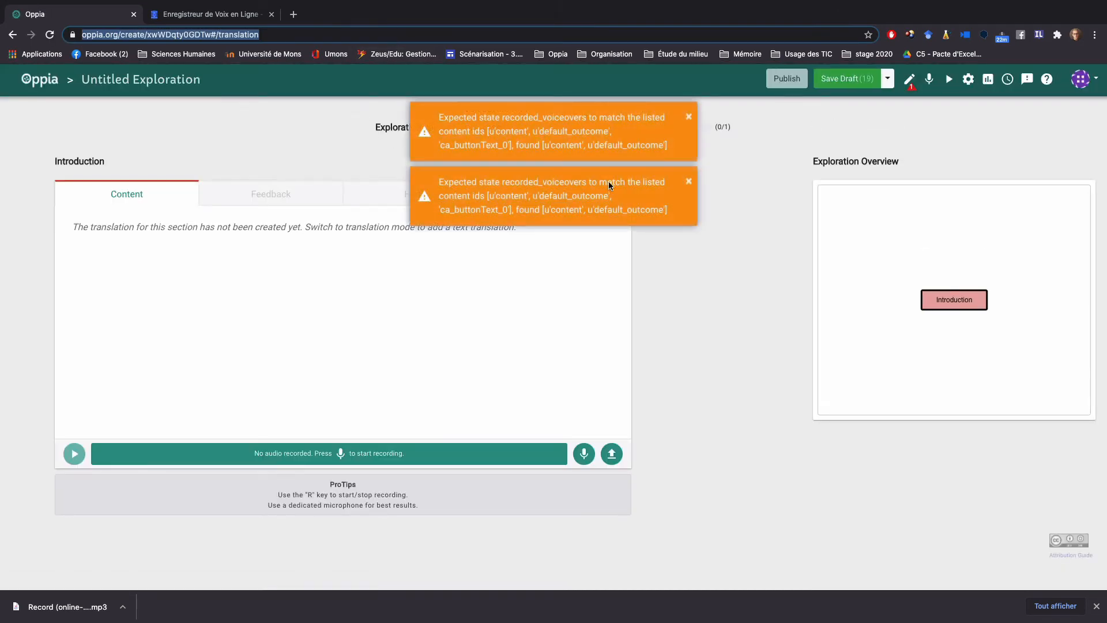
pyautogui.click(688, 181)
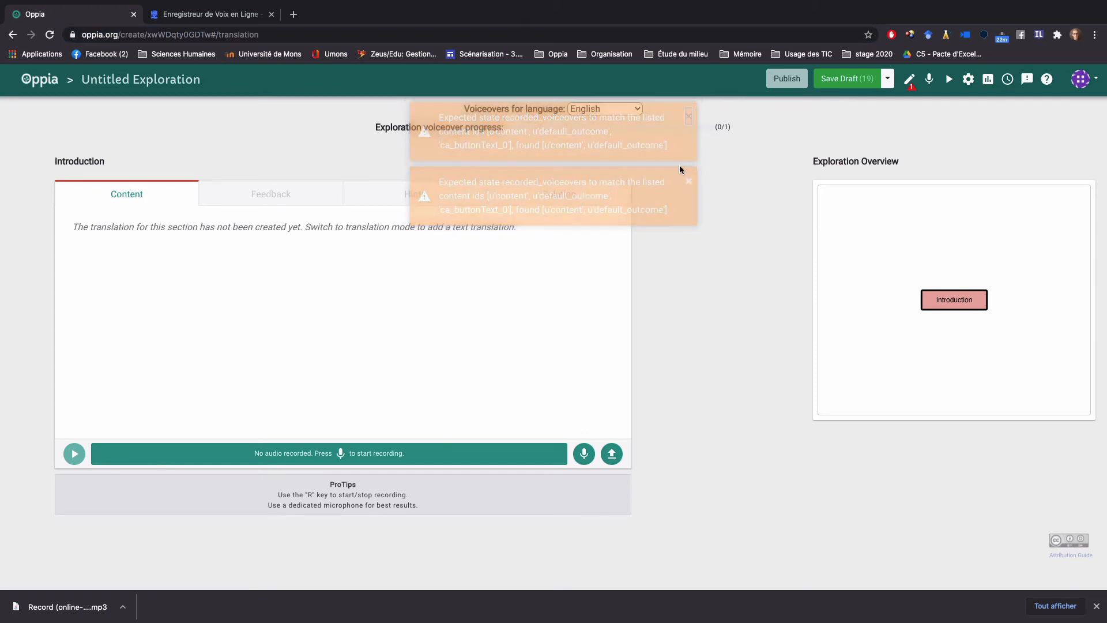
# Upload the downloaded online-voice-recorder MP3 again as the English audio translation for the Introduction card's content
pyautogui.click(612, 453)
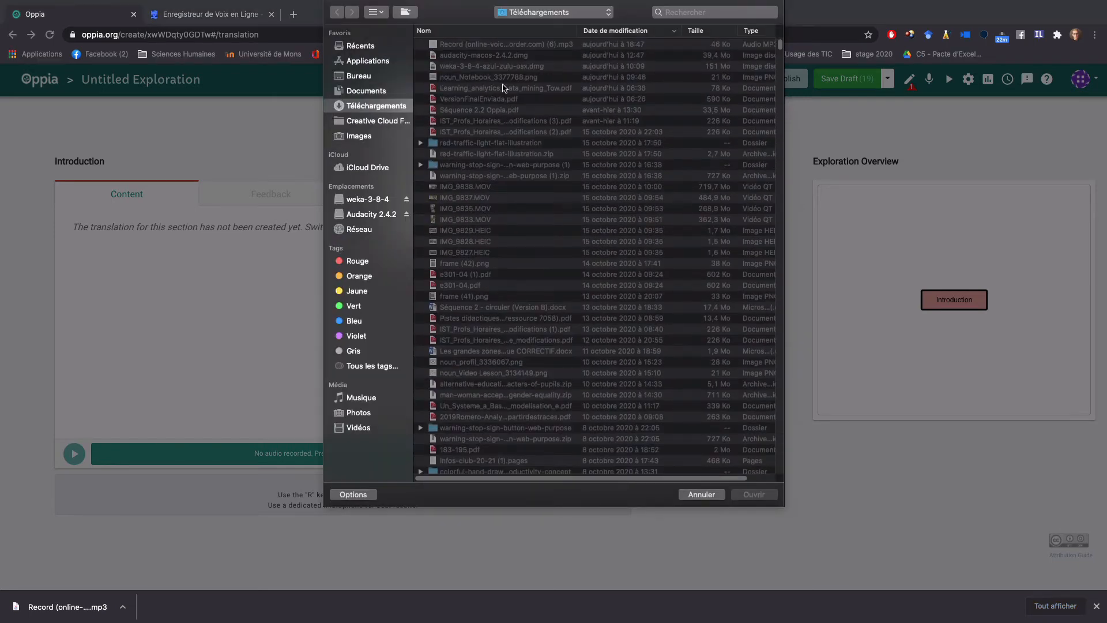
pyautogui.doubleClick(465, 45)
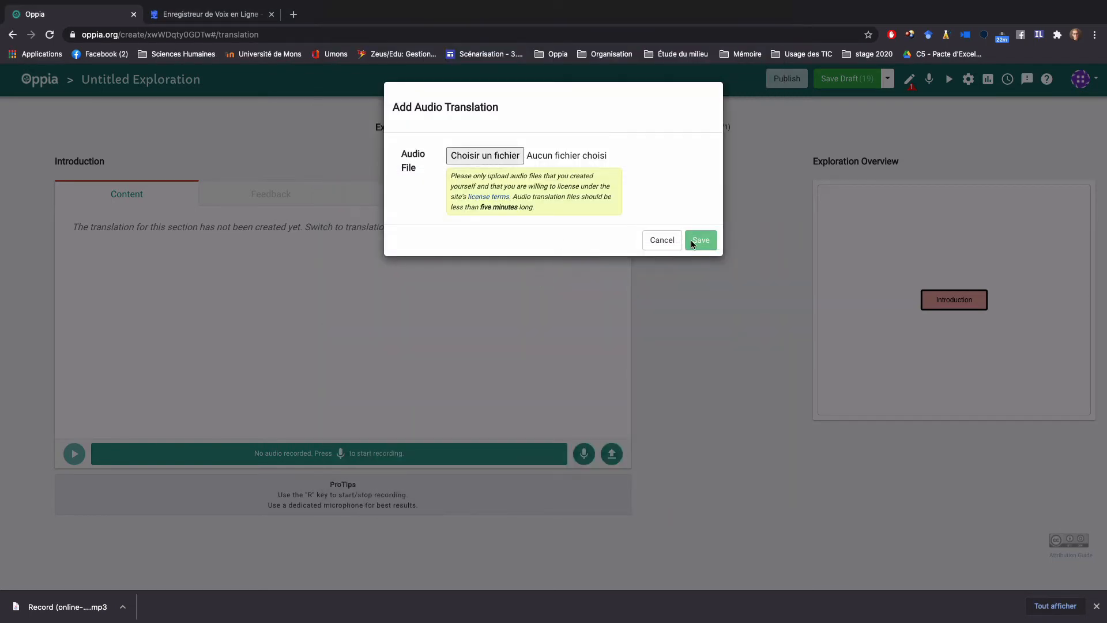
pyautogui.click(703, 240)
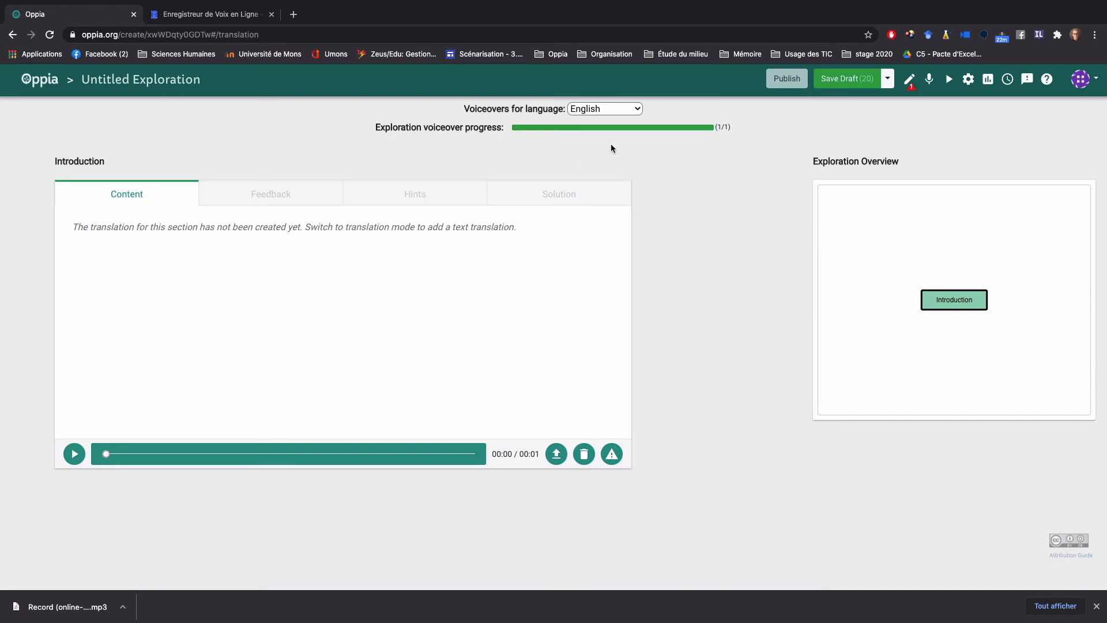
# Switch the voiceover language to French and save the exploration draft
pyautogui.click(611, 109)
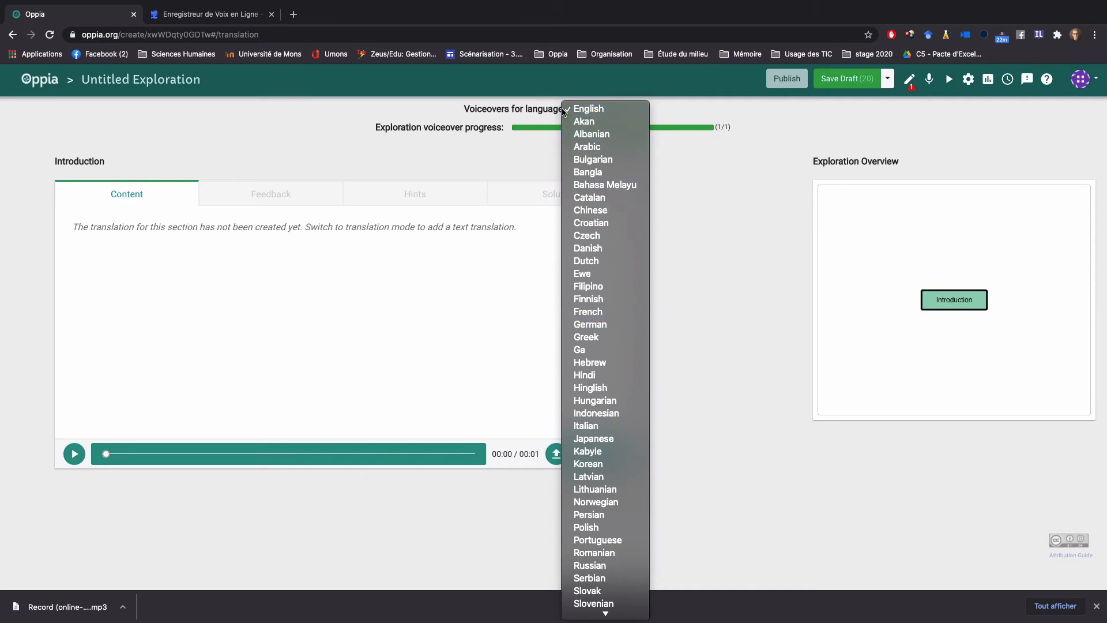
pyautogui.scroll(-3, 631, 420)
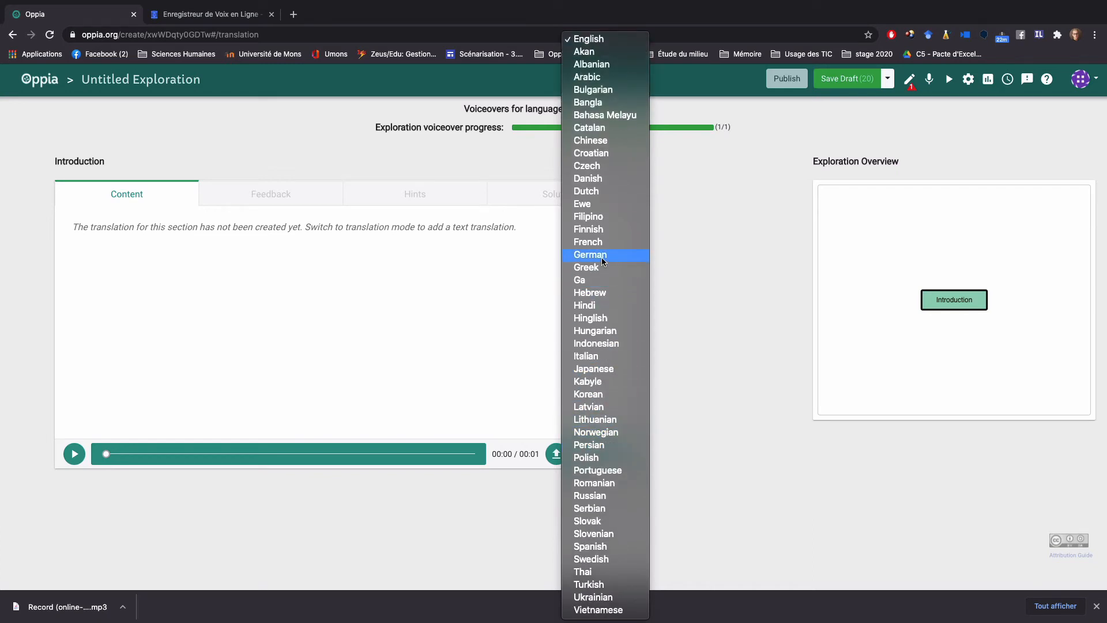
pyautogui.click(595, 247)
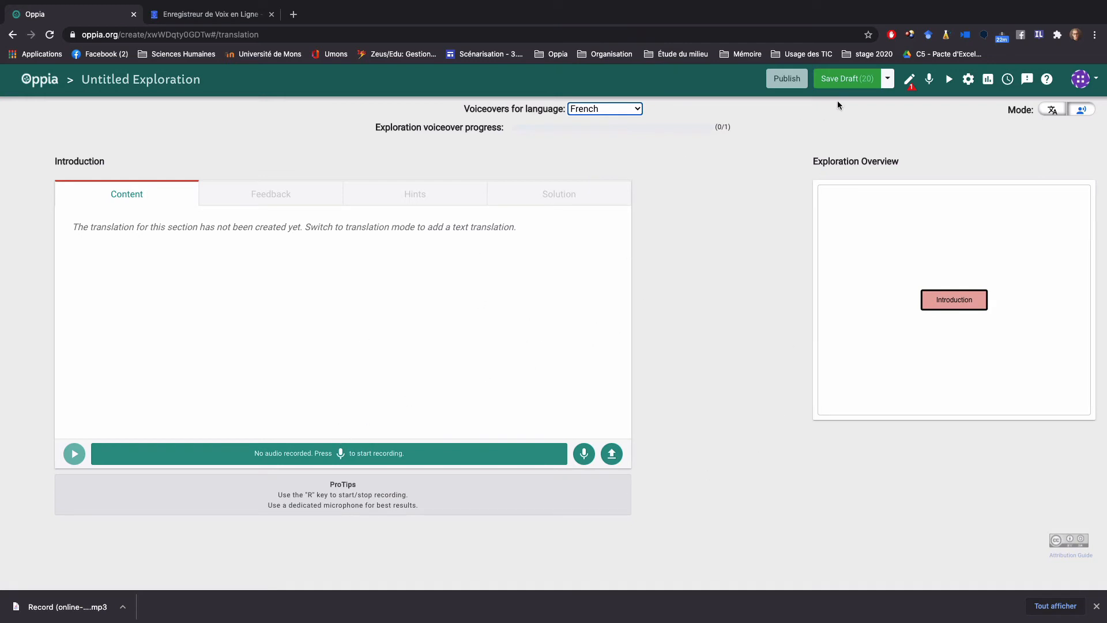
pyautogui.click(846, 79)
pyautogui.click(690, 266)
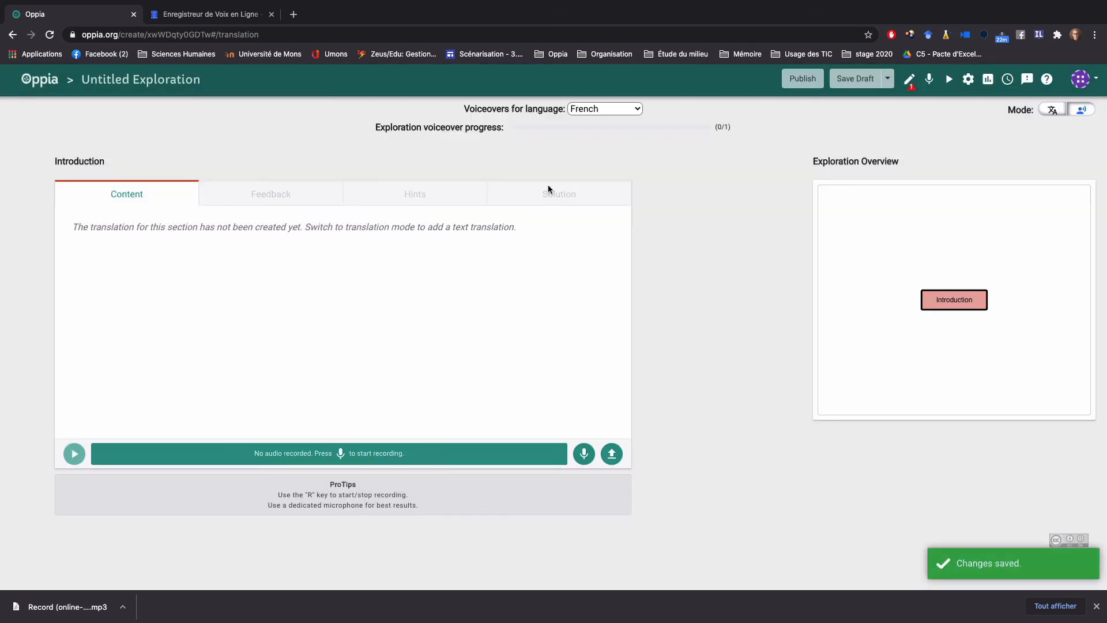
# Preview the exploration and play the Introduction card's English voiceover from the lesson audio bar
pyautogui.click(948, 79)
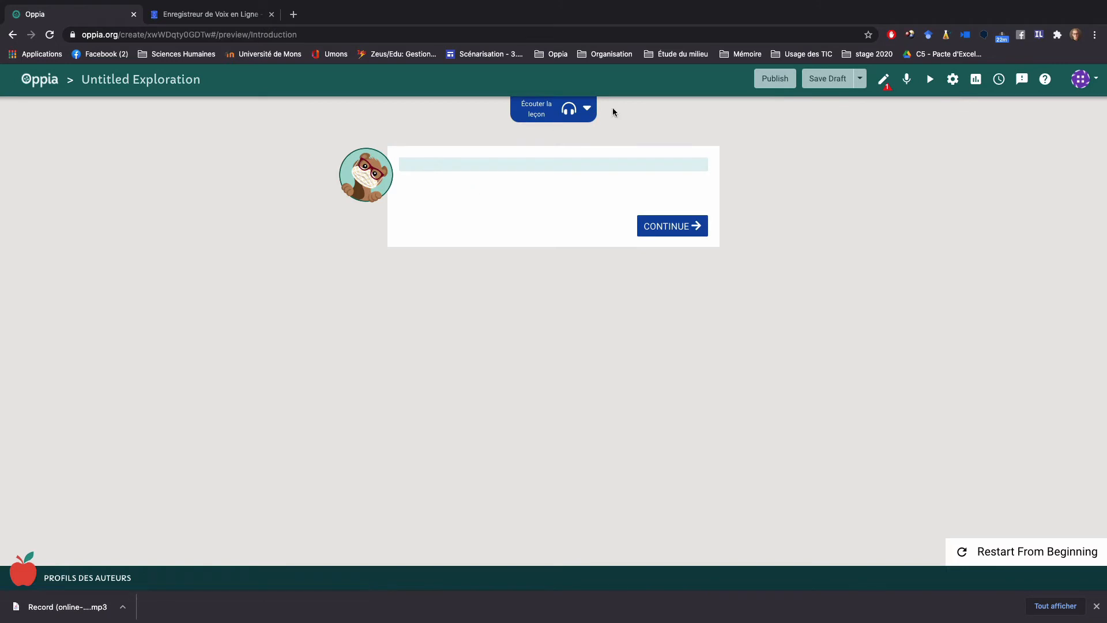
pyautogui.click(579, 111)
pyautogui.click(548, 106)
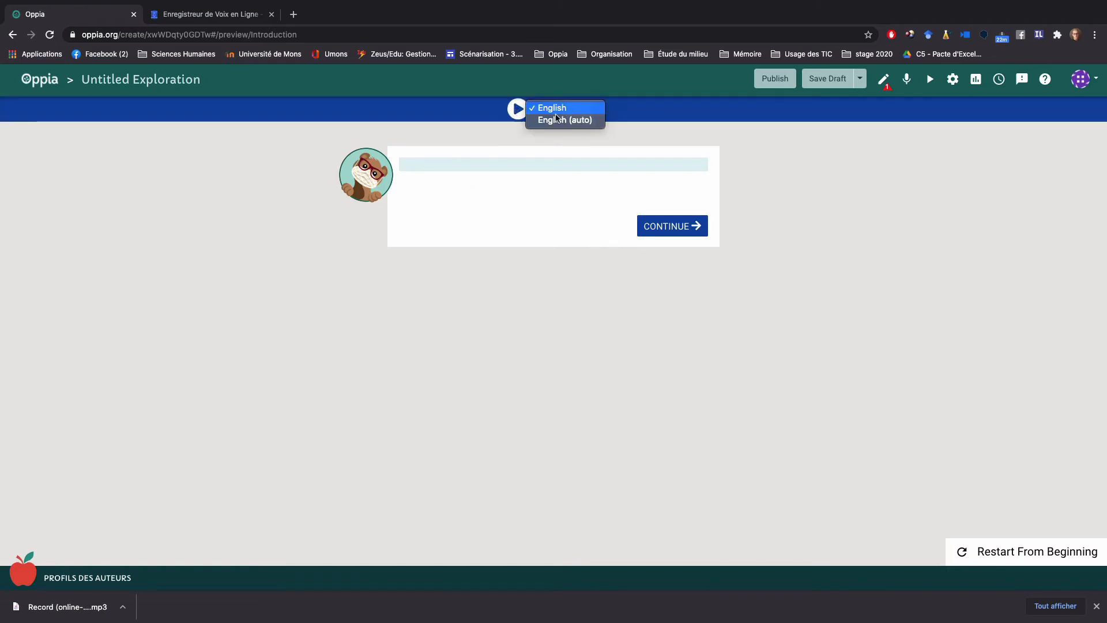
pyautogui.click(554, 109)
pyautogui.click(513, 107)
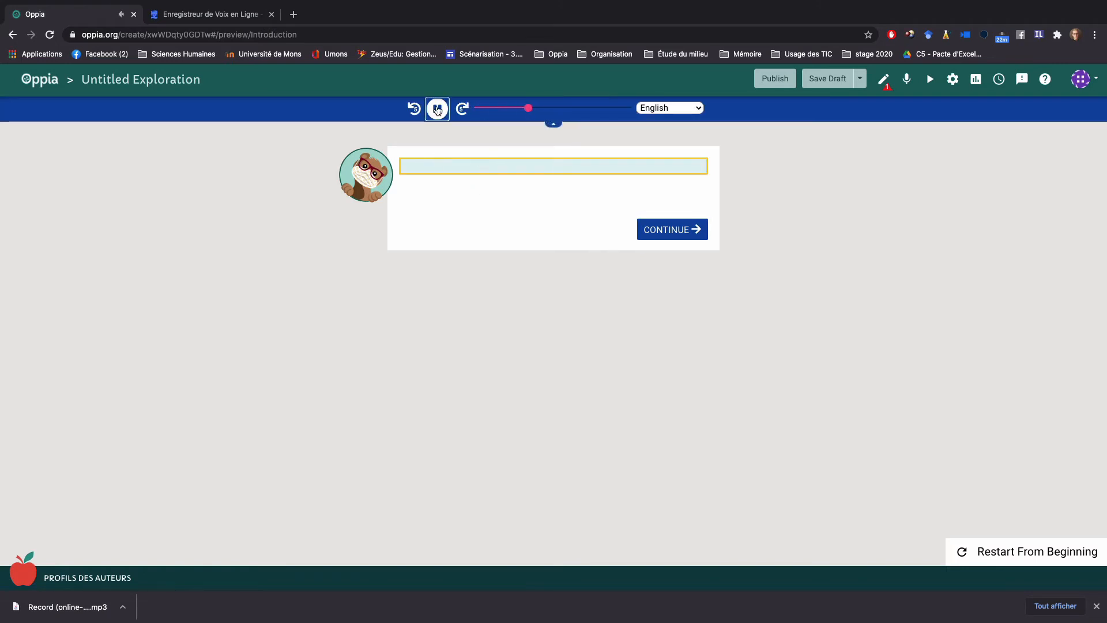
pyautogui.click(438, 109)
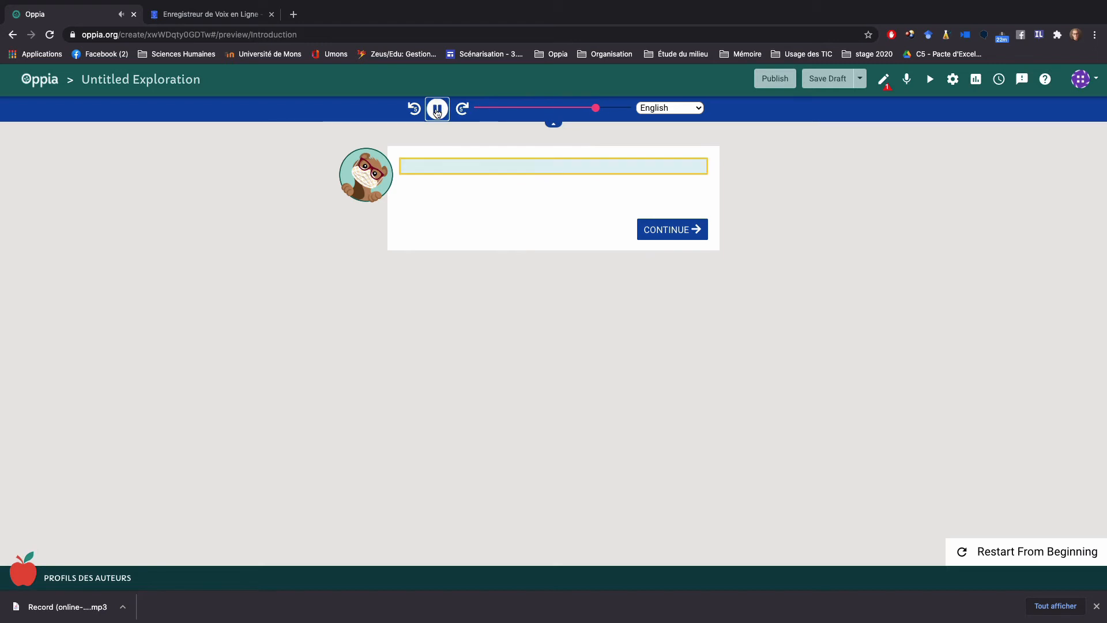
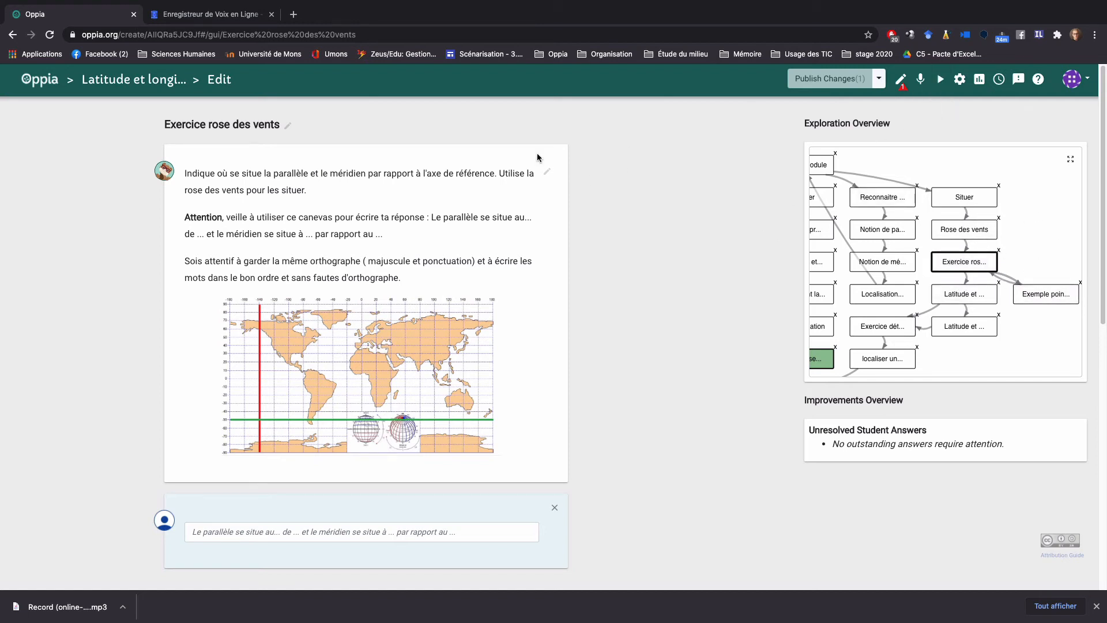
# Preview the "Exercice rose des vents" card and submit the answer "Je ne sais plus les points cardinaux"
pyautogui.scroll(-2, 454, 215)
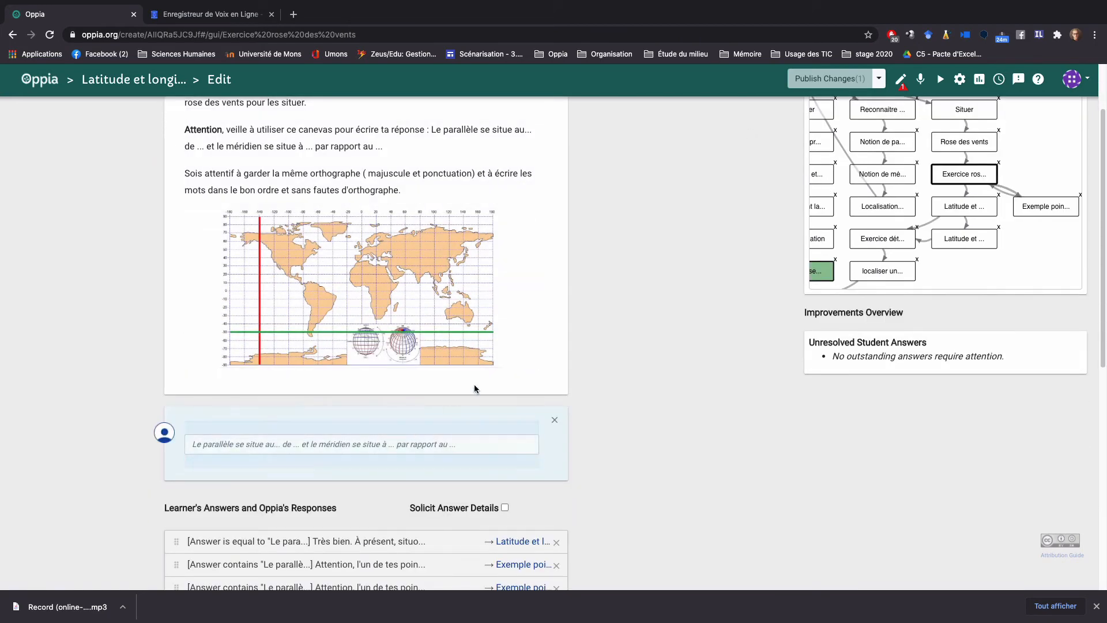
pyautogui.scroll(1, 346, 397)
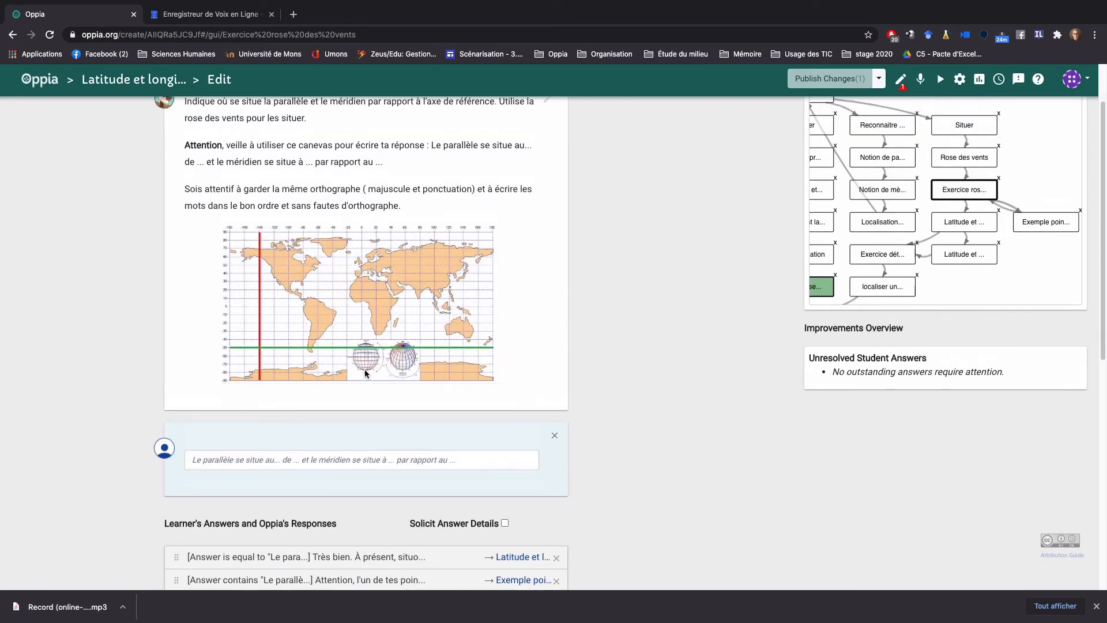
pyautogui.click(940, 82)
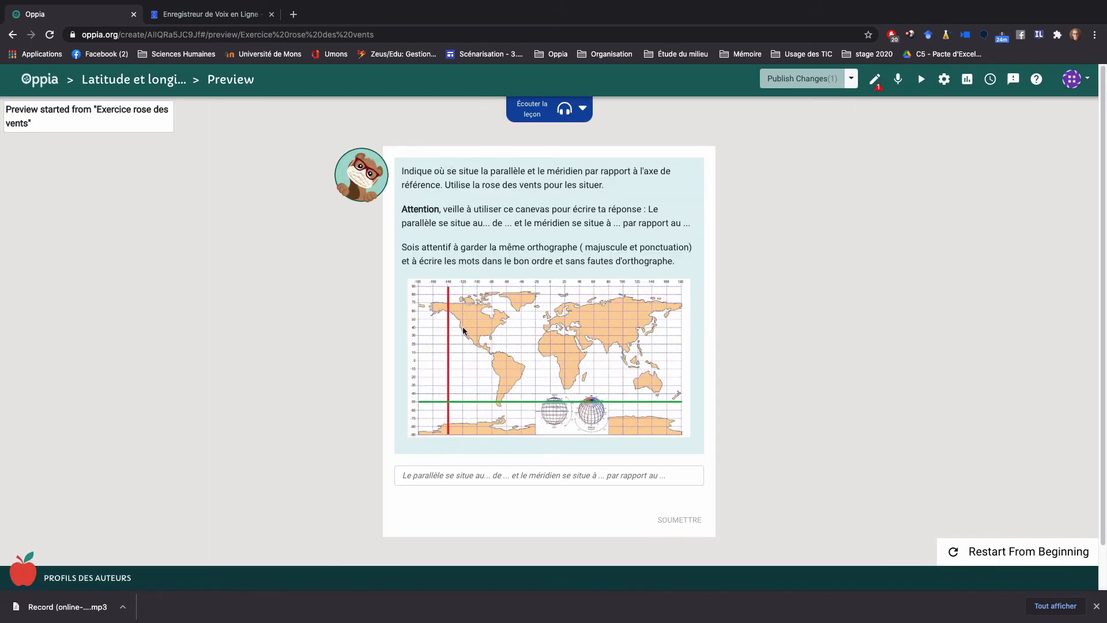
pyautogui.click(467, 477)
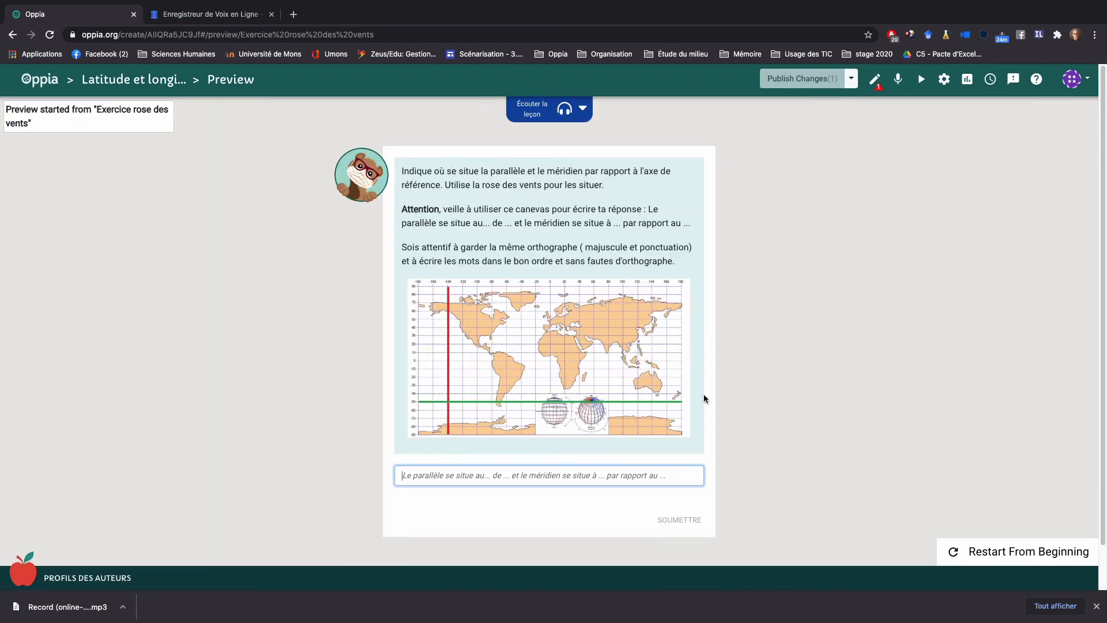
pyautogui.write('Je ne s')
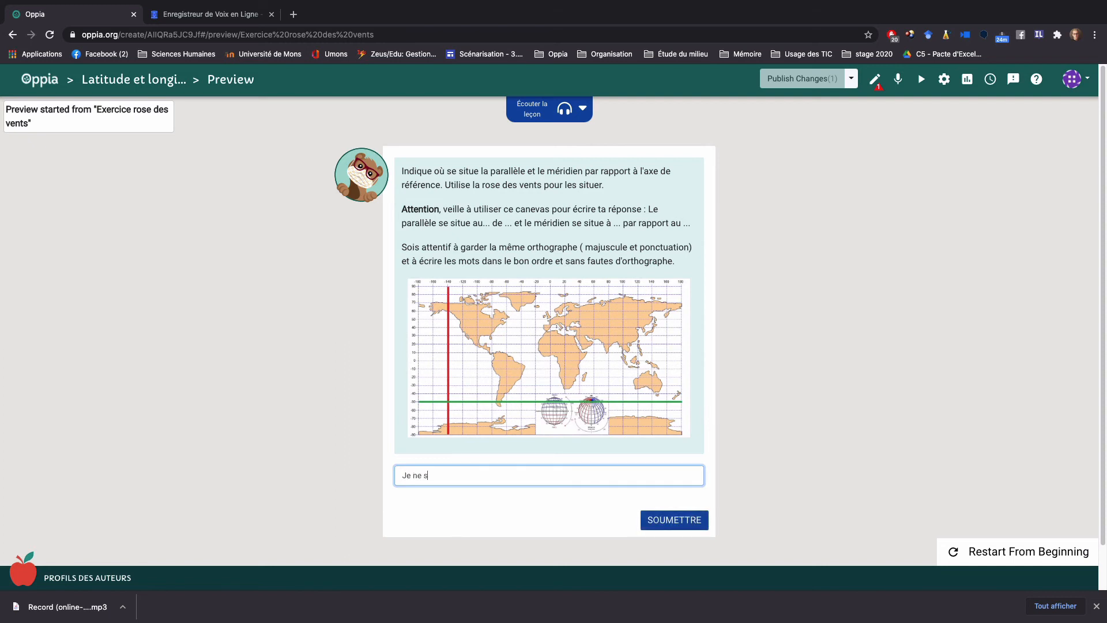
pyautogui.write('ais plus les points cardinaux')
pyautogui.click(704, 527)
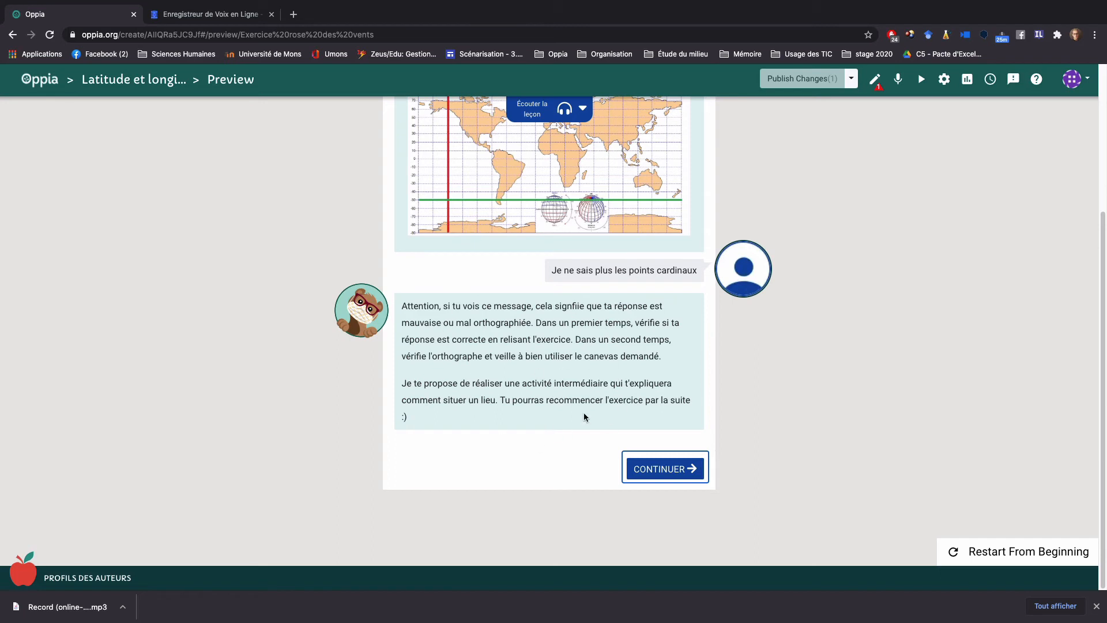
# Continue to the intermediate activity, view its Situer parallèle, Situer méridien and Exemple résolu sections, and proceed back towards the exercise
pyautogui.click(662, 468)
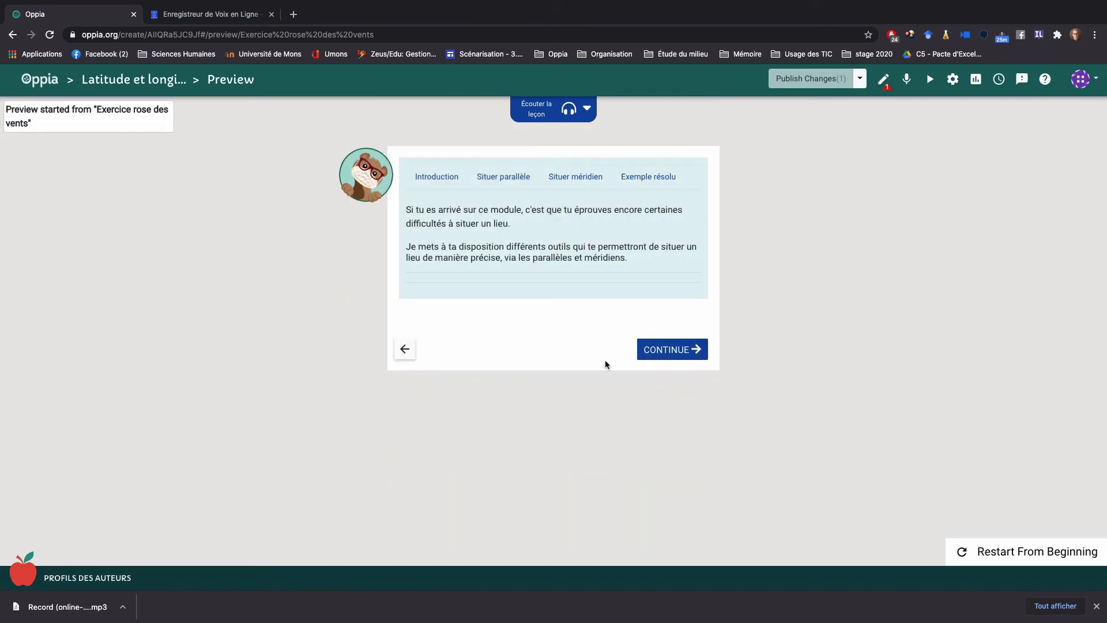
pyautogui.click(514, 178)
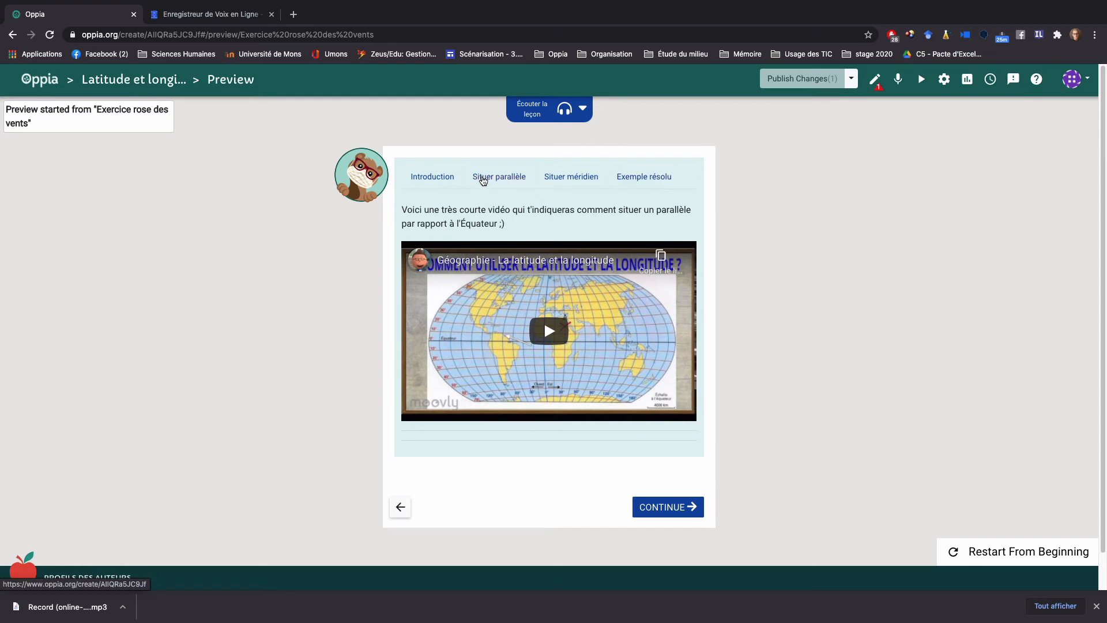
pyautogui.click(570, 178)
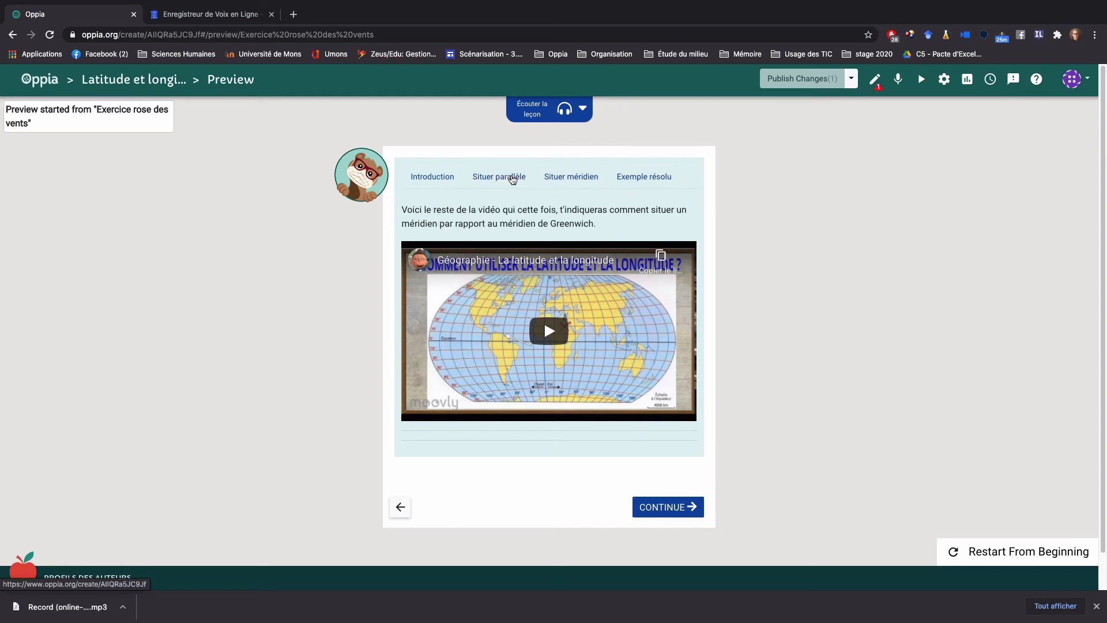
pyautogui.click(512, 177)
pyautogui.click(576, 179)
pyautogui.click(643, 175)
pyautogui.scroll(-6, 613, 253)
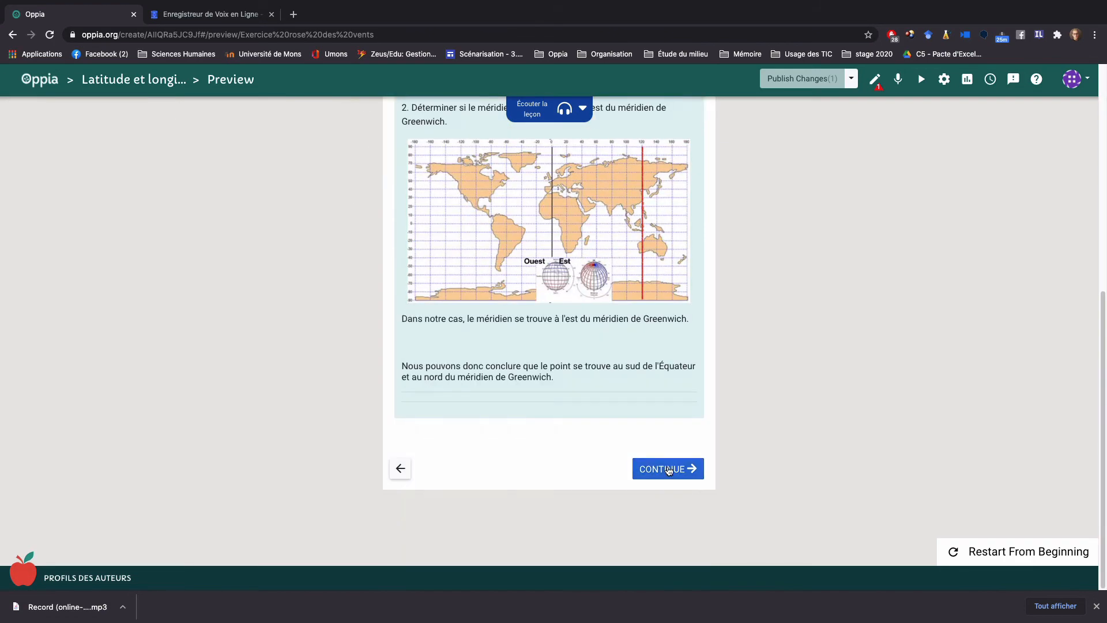
pyautogui.click(669, 467)
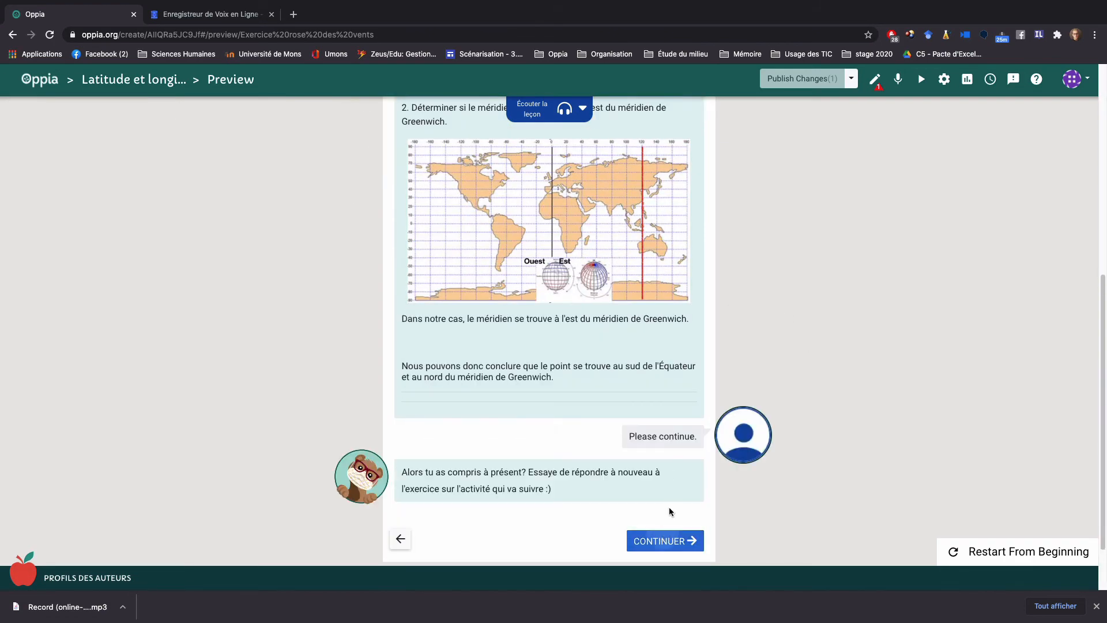
pyautogui.click(664, 540)
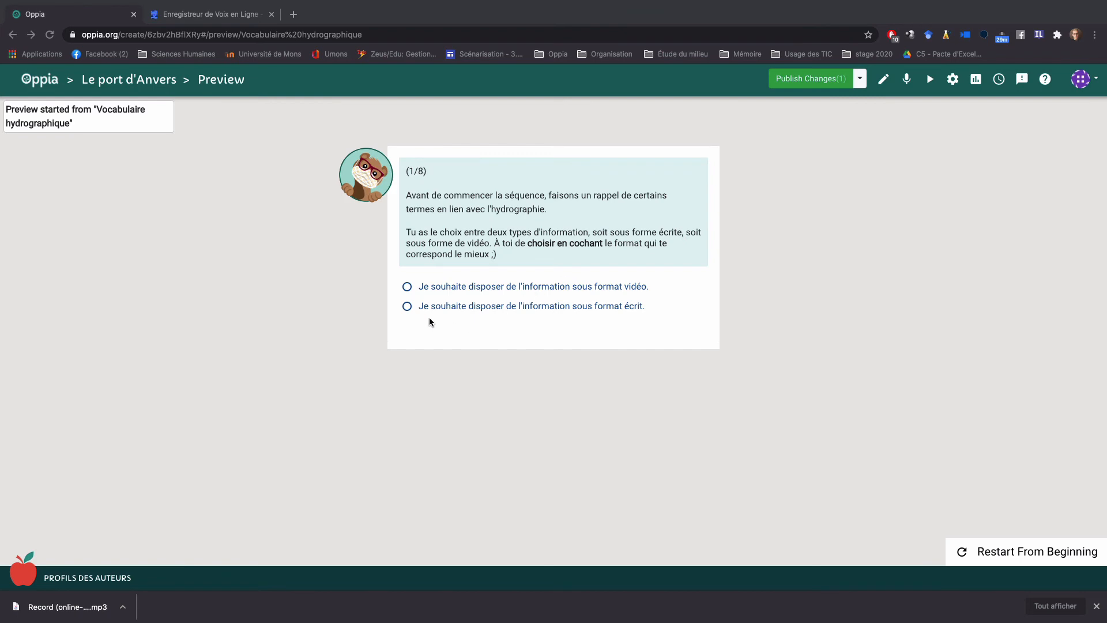
# Choose the written information format and expand and collapse the "Cours d'eau, fleuve, rivière", "Amont, aval, rive, méandre" and "Affluent, confluent" sections
pyautogui.click(407, 306)
pyautogui.click(407, 306)
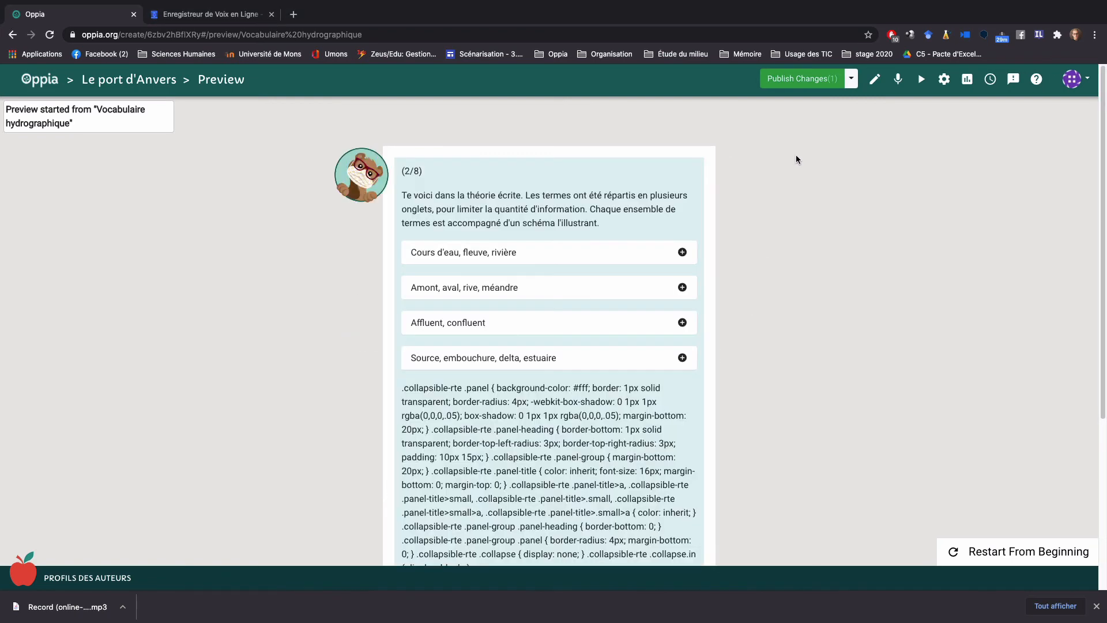
pyautogui.click(578, 258)
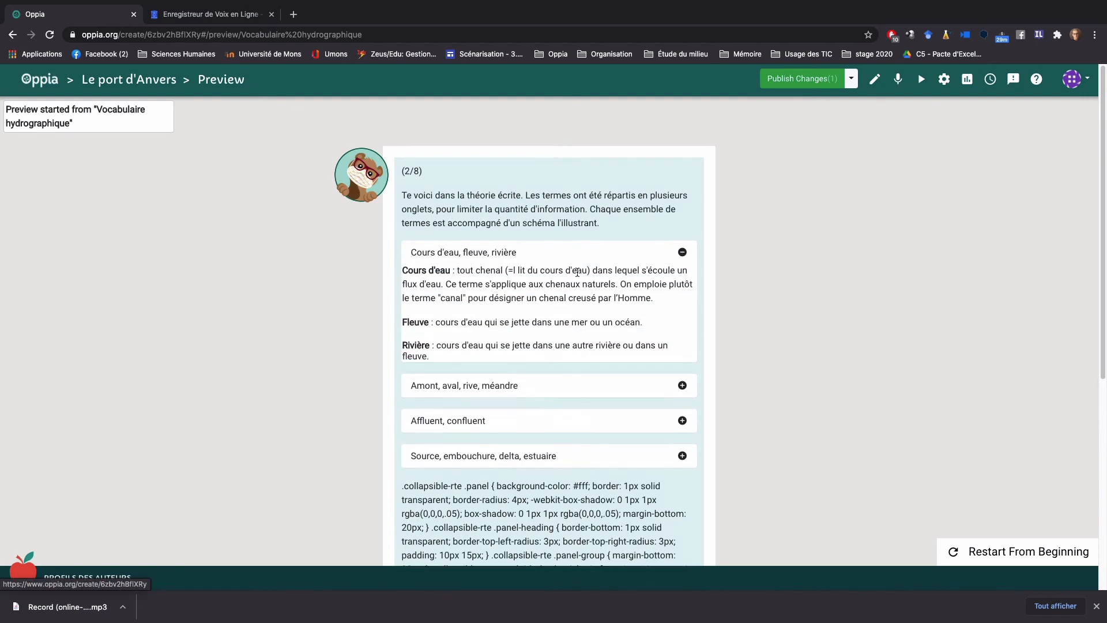
pyautogui.click(577, 257)
pyautogui.click(566, 295)
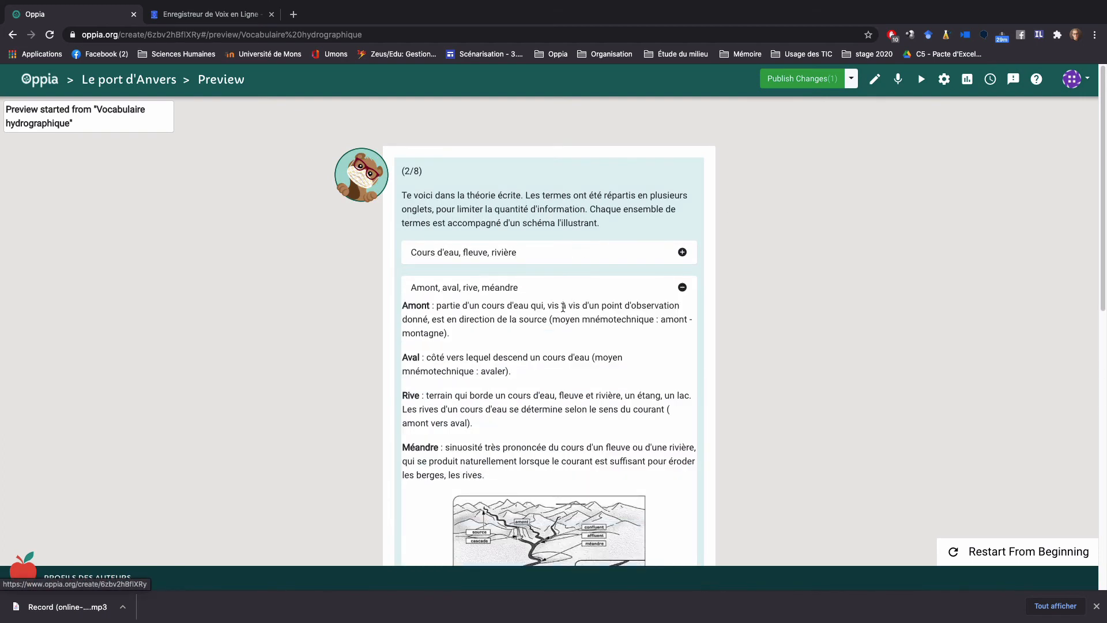
pyautogui.click(559, 296)
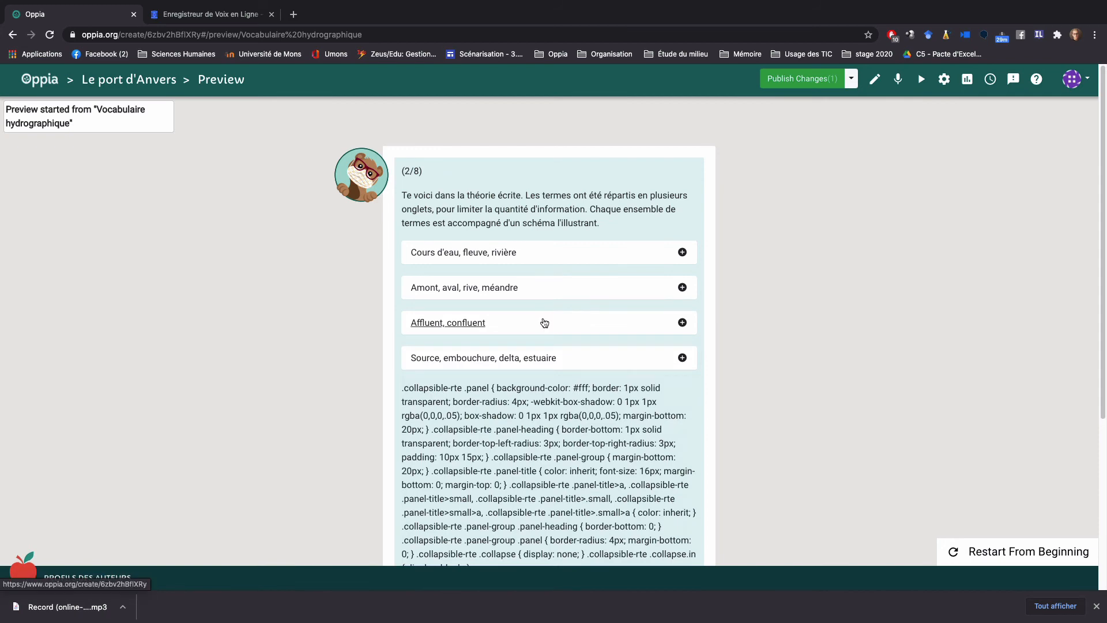
pyautogui.click(544, 322)
pyautogui.click(544, 323)
# Request the video theory instead of the written one, start the hydrography vocabulary video and choose the answer for accessing the exercises
pyautogui.scroll(-3, 544, 317)
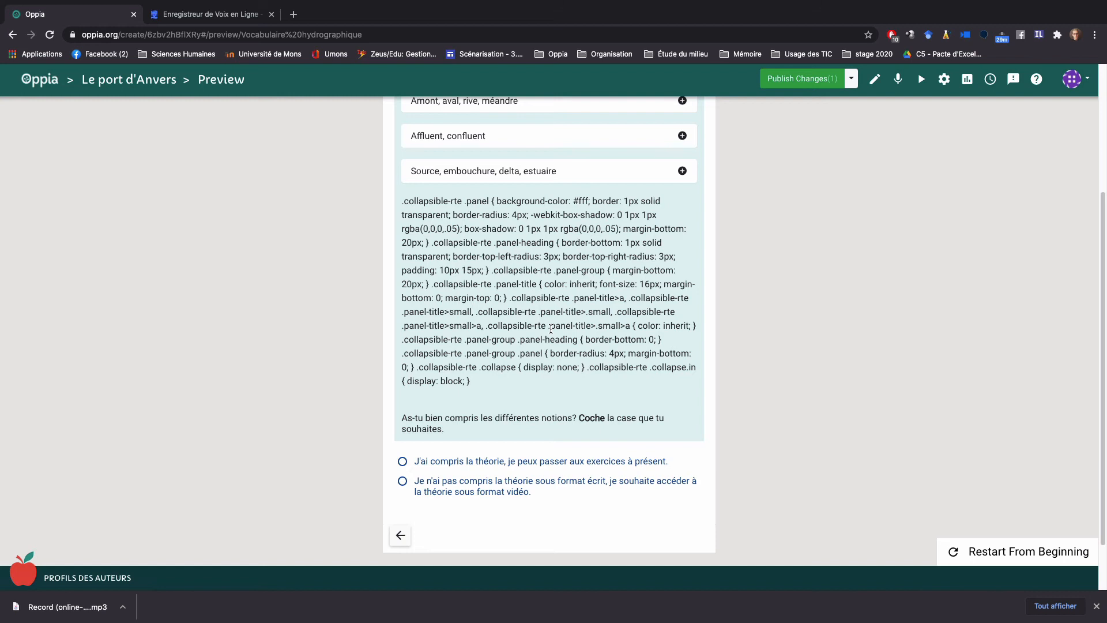
pyautogui.click(402, 482)
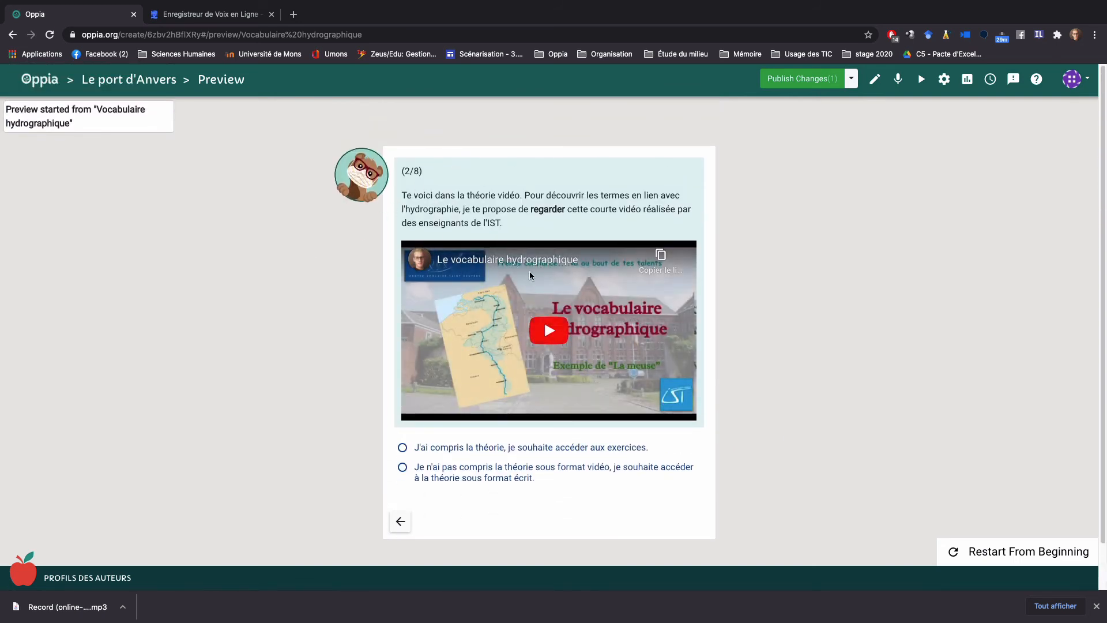
pyautogui.click(559, 329)
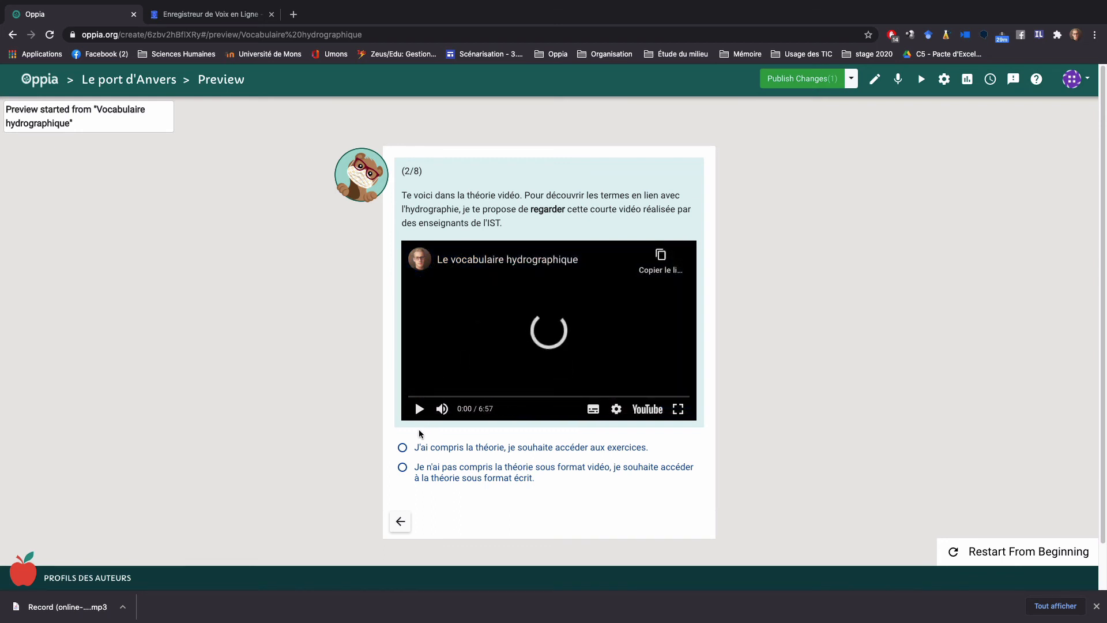
pyautogui.click(461, 448)
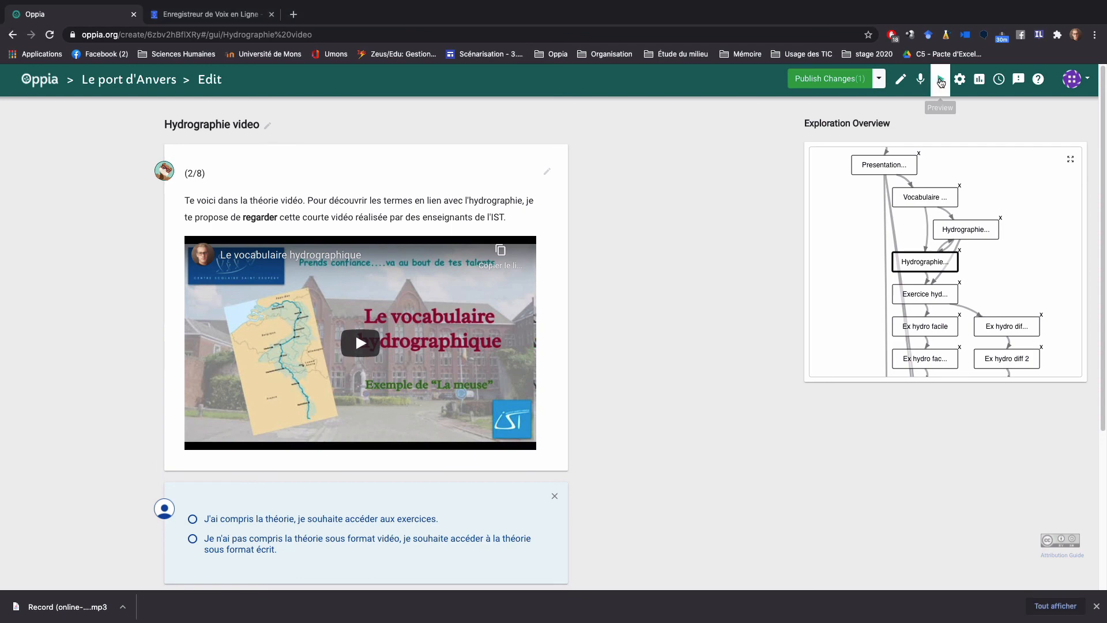
# Preview the "Hydrographie video" card, continue to the exercises and choose the Facile difficulty level
pyautogui.click(939, 79)
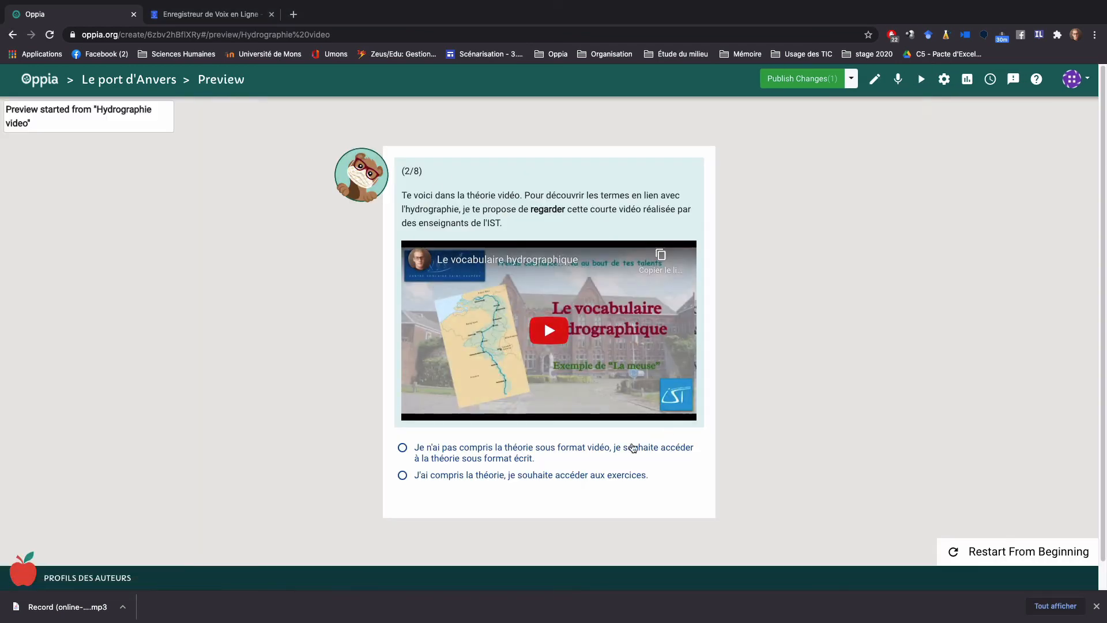
pyautogui.click(418, 478)
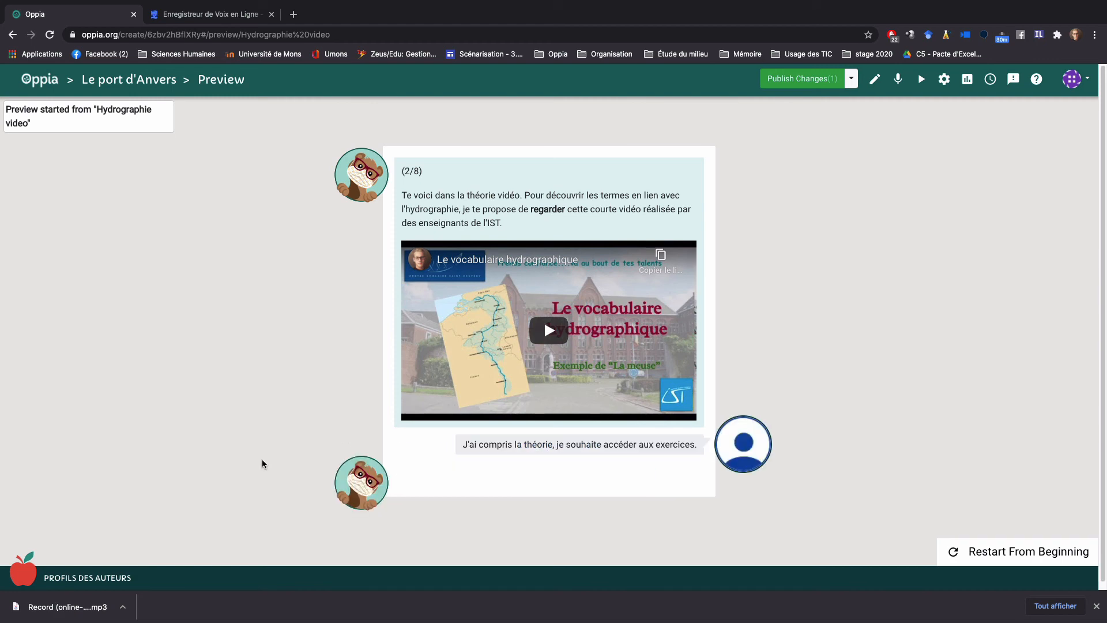
pyautogui.click(670, 526)
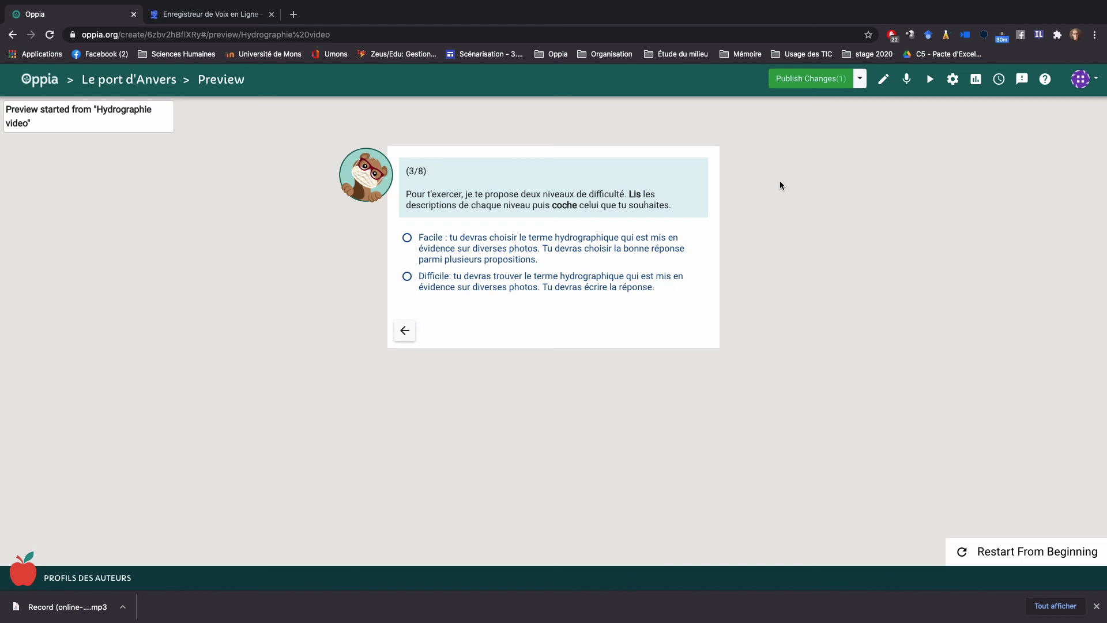
pyautogui.click(407, 237)
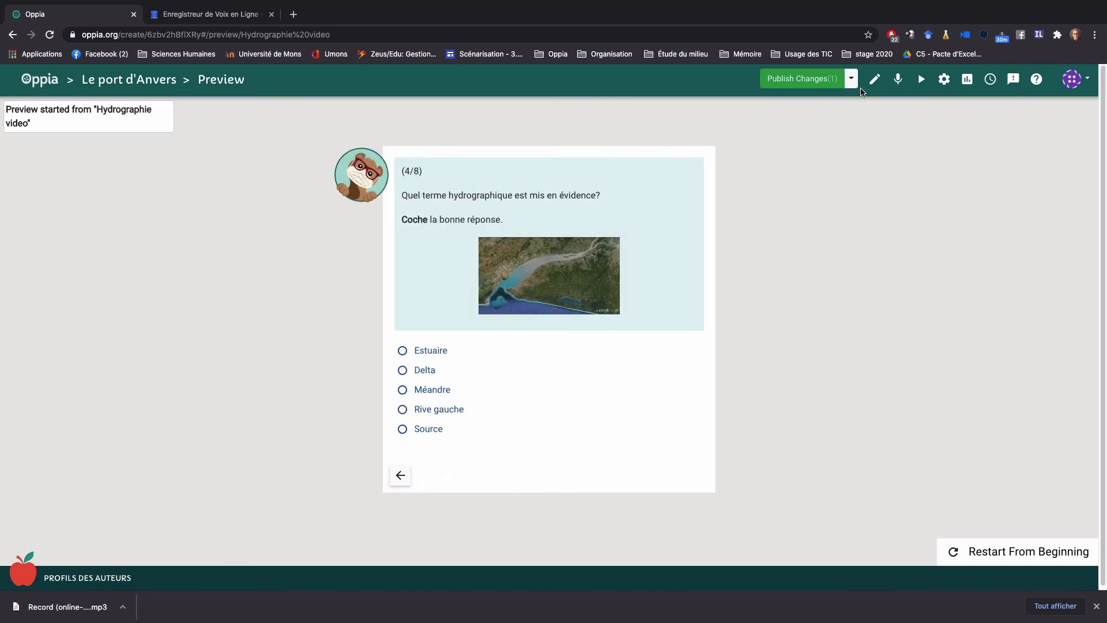
# Preview the "Exercice hydrographie" card with the Difficile level, focus the written-answer field and return to the editor
pyautogui.click(875, 79)
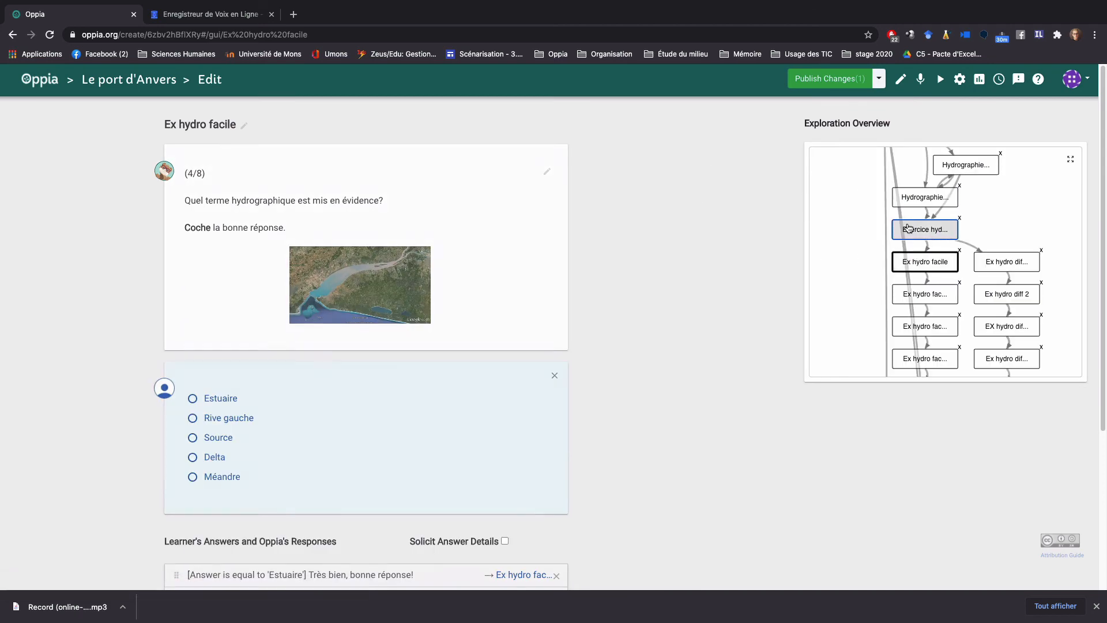
pyautogui.click(908, 227)
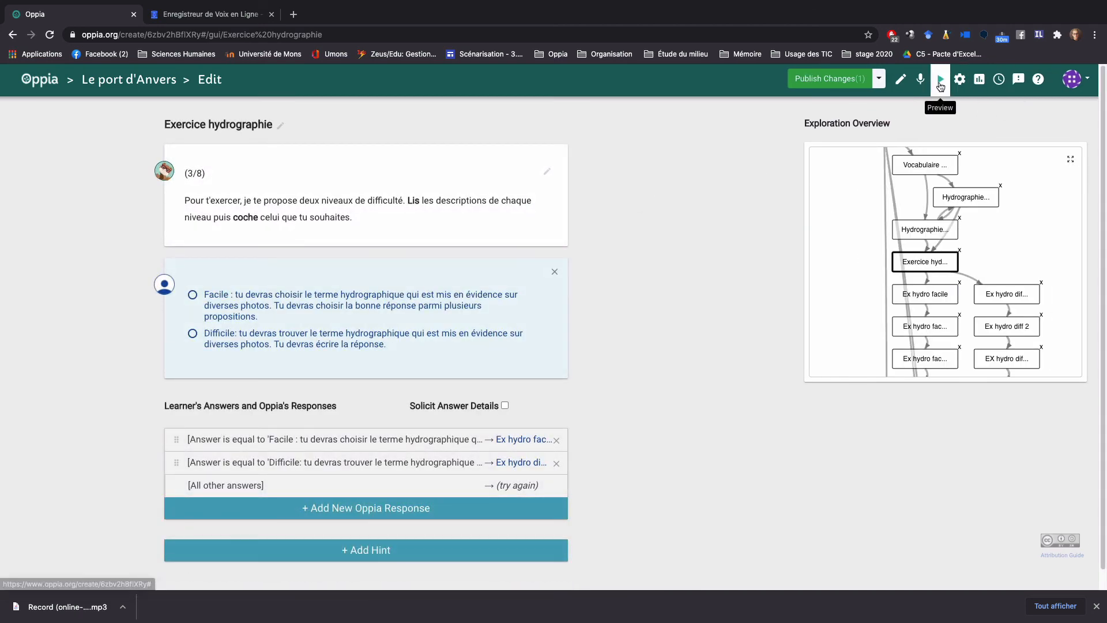
pyautogui.click(941, 84)
pyautogui.click(407, 278)
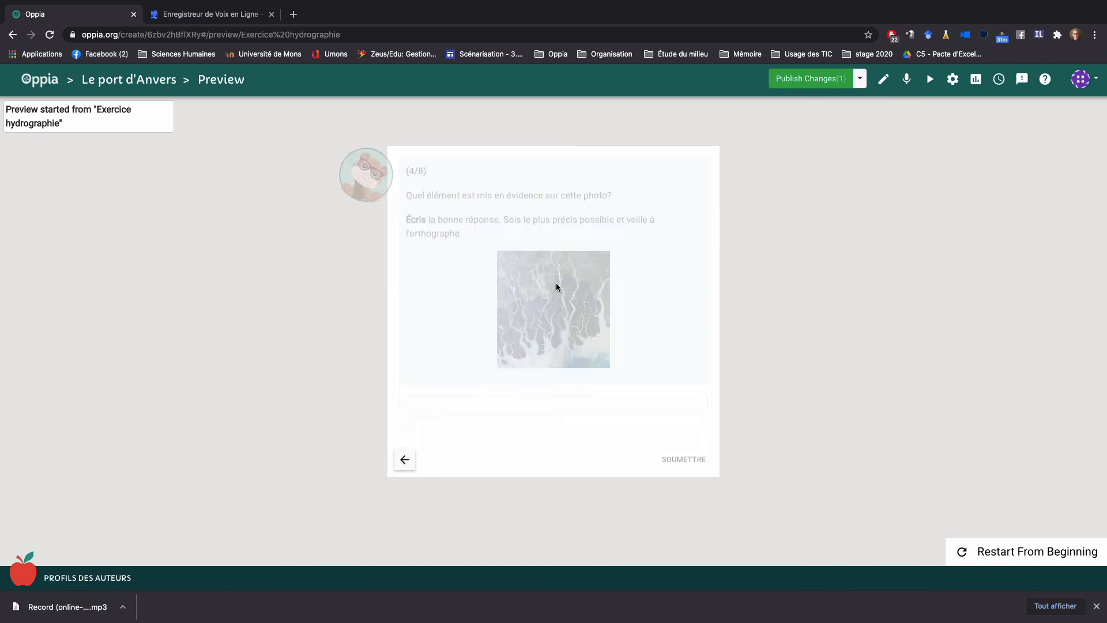
pyautogui.click(457, 408)
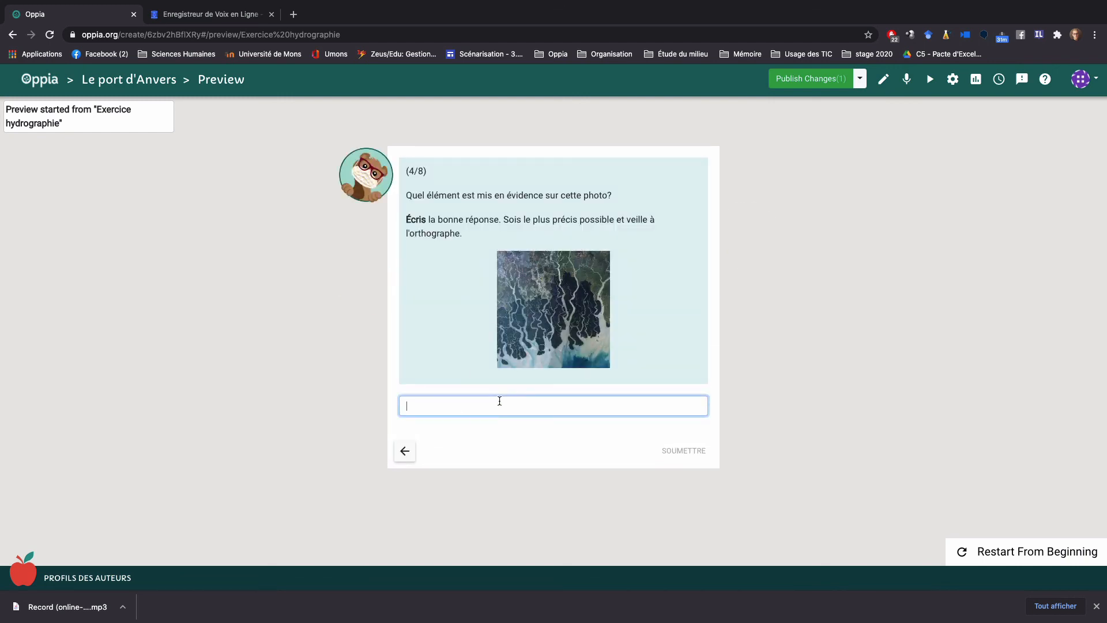
pyautogui.click(883, 79)
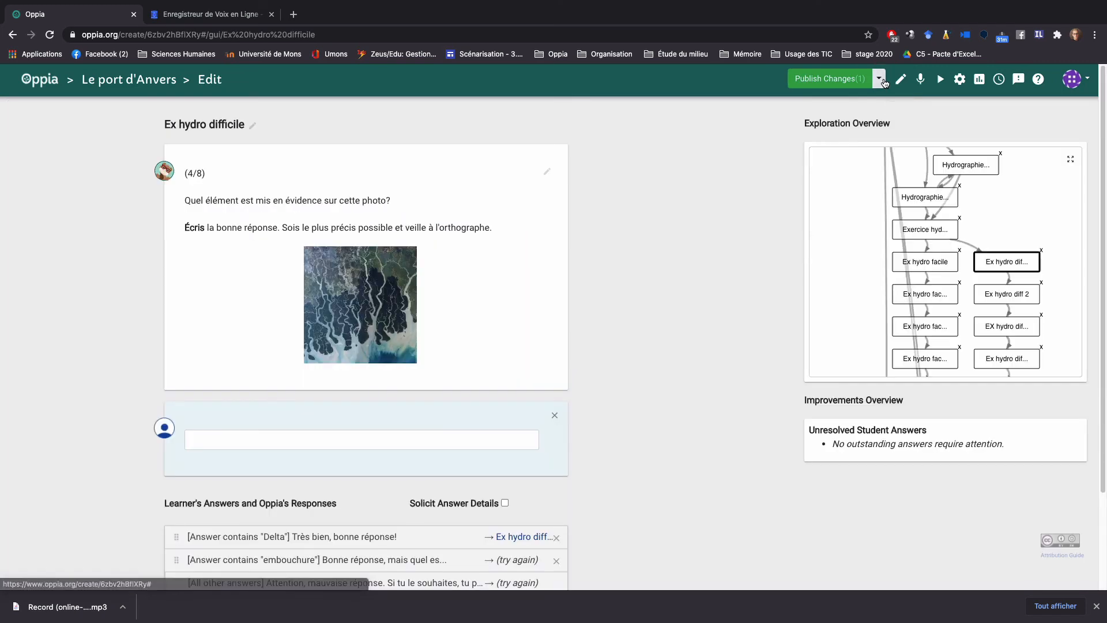